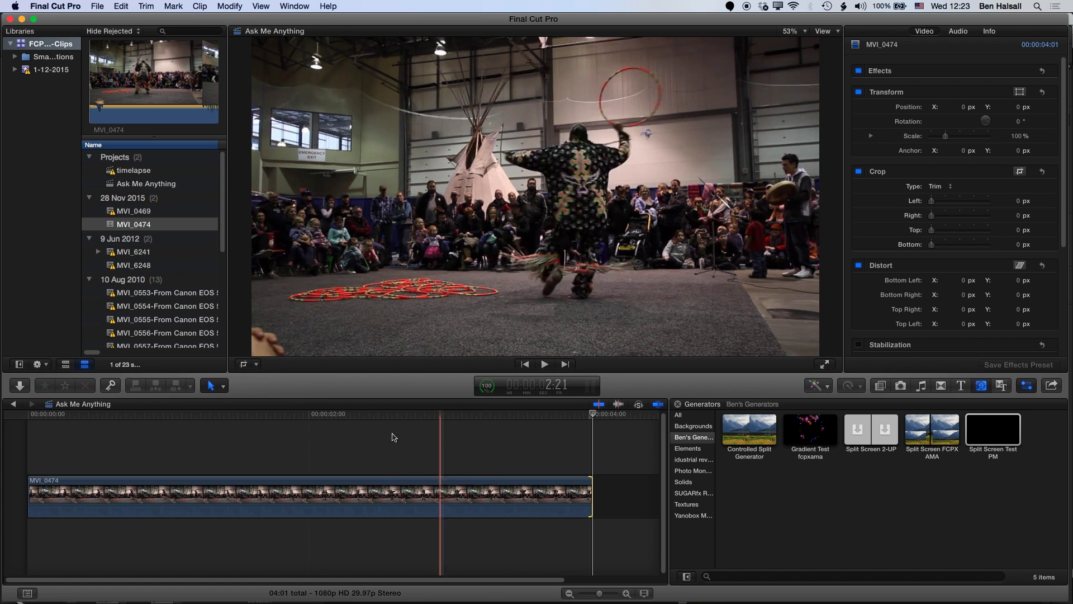
Select the 4:01 MVI_0474 clip on the Ask Me Anything timeline
left_click(224, 494)
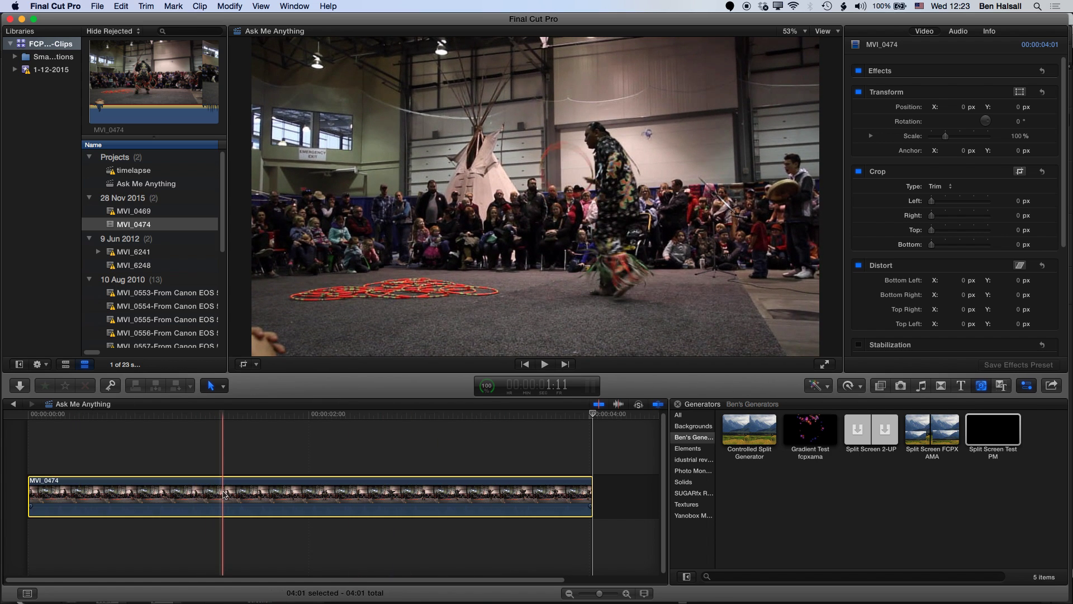
Retime MVI_0474 to Slow 25%, stretching it to 16:04
left_click(862, 387)
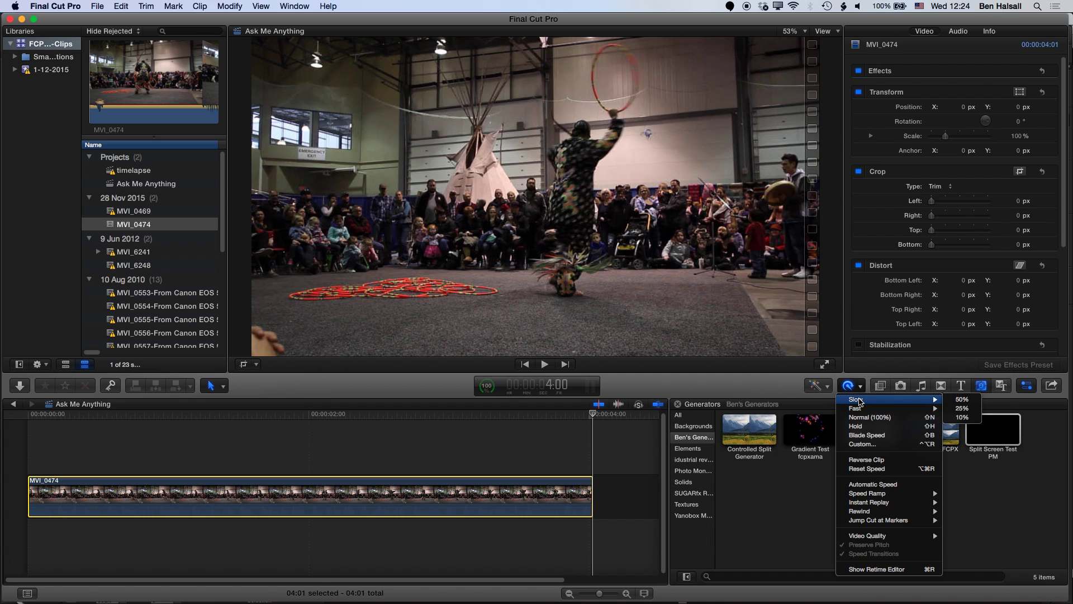
left_click(962, 409)
left_click(103, 415)
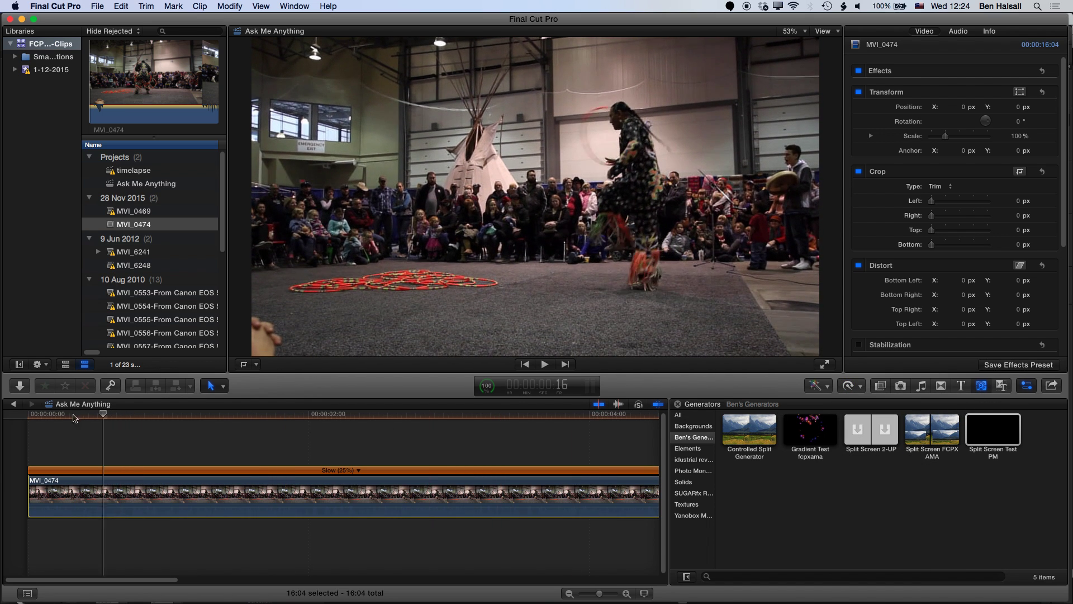
Play back the slowed clip, then fit the whole clip in the timeline
key("space")
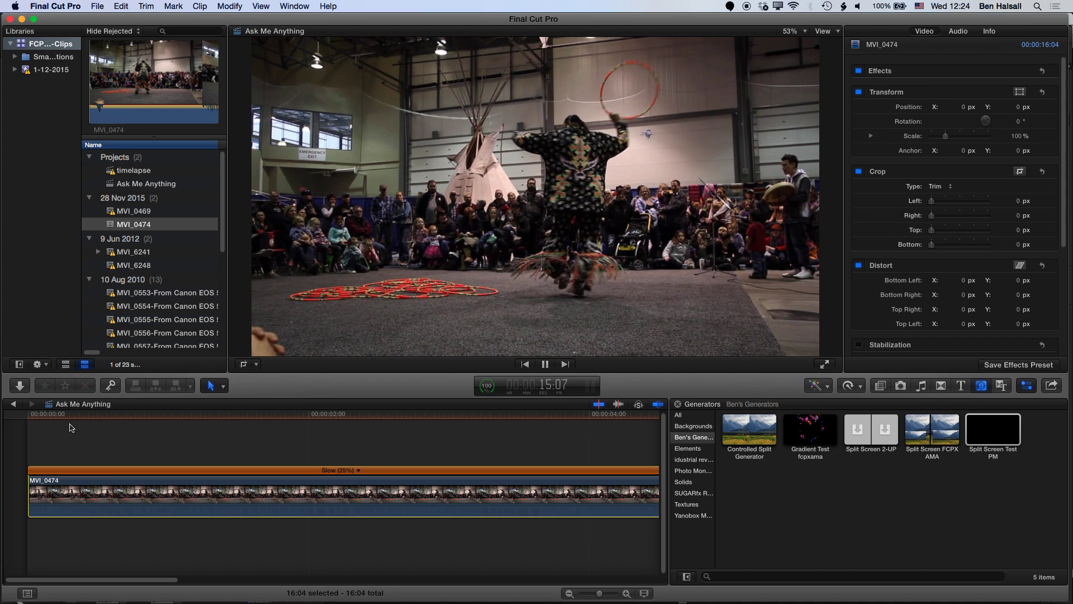
key("space")
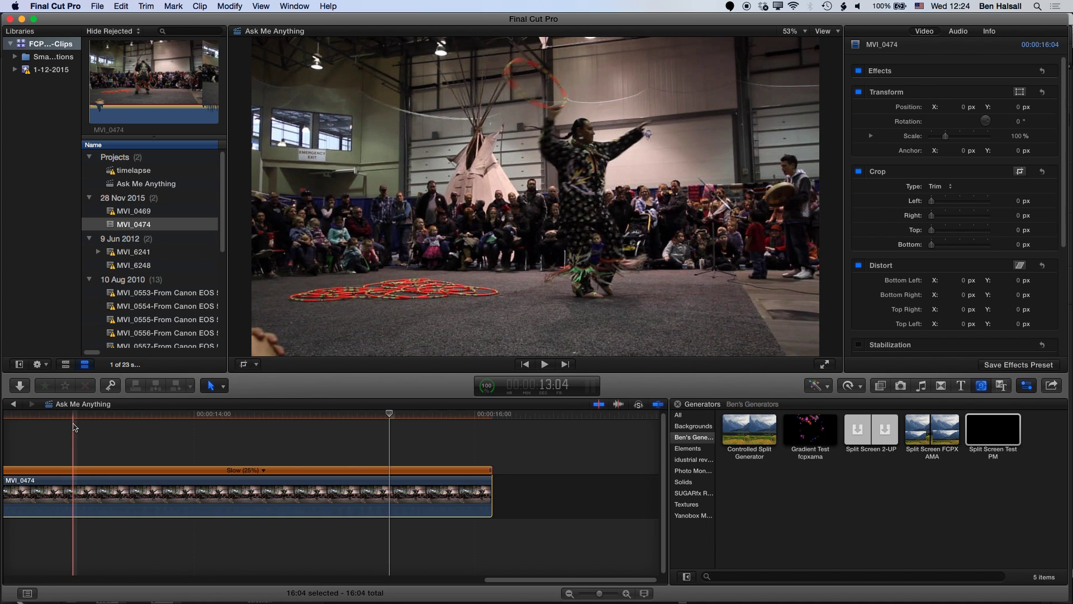
key("shift+z")
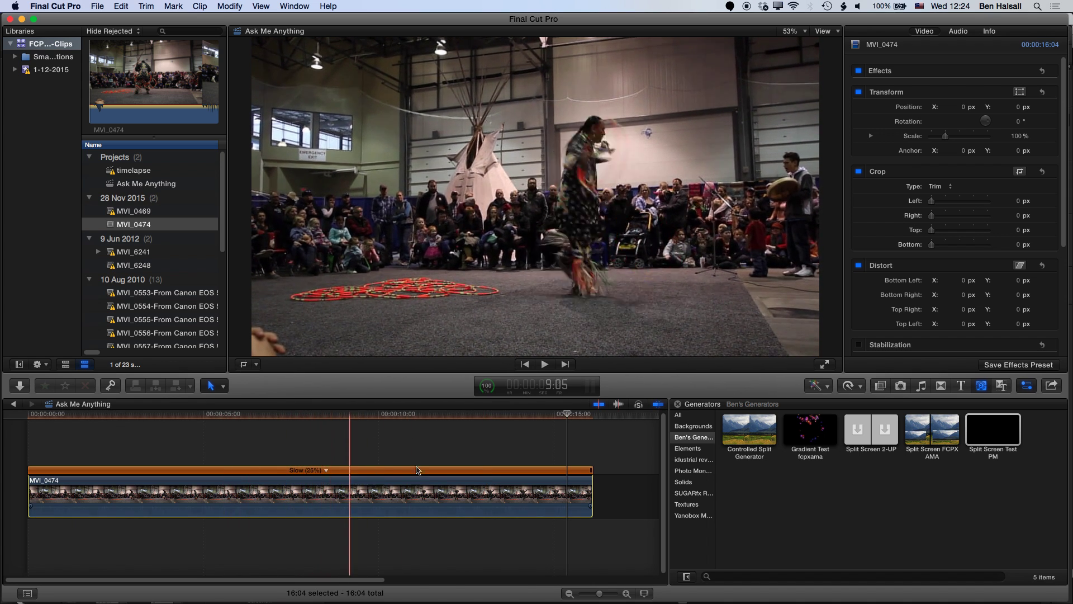
Shorten the retimed clip to speed it up to 120%, then fit it in the timeline
left_click_drag(593, 474, 172, 498)
key("shift+z")
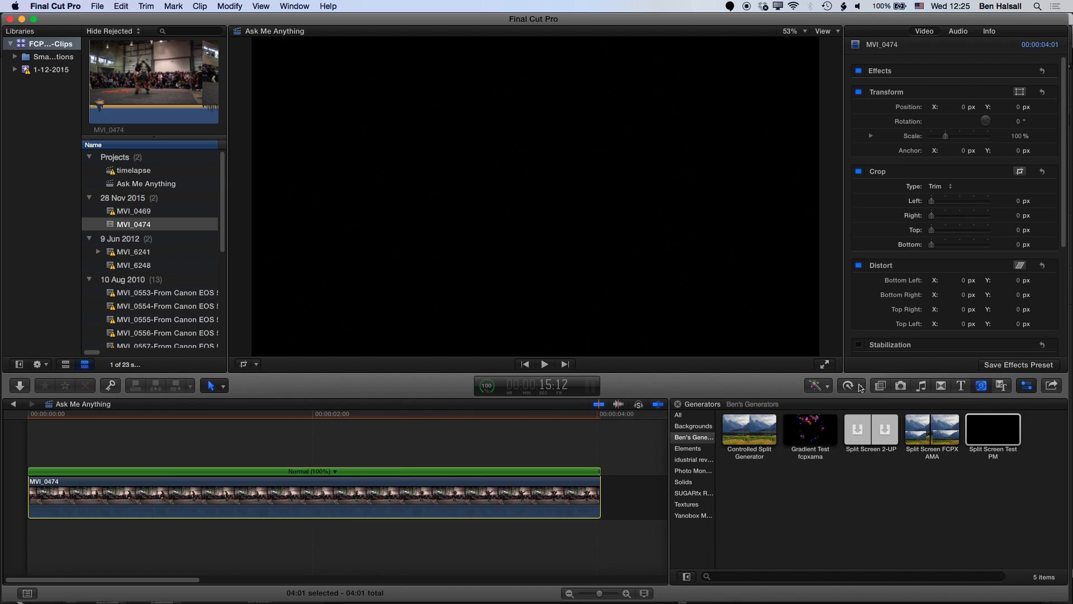
left_click(859, 384)
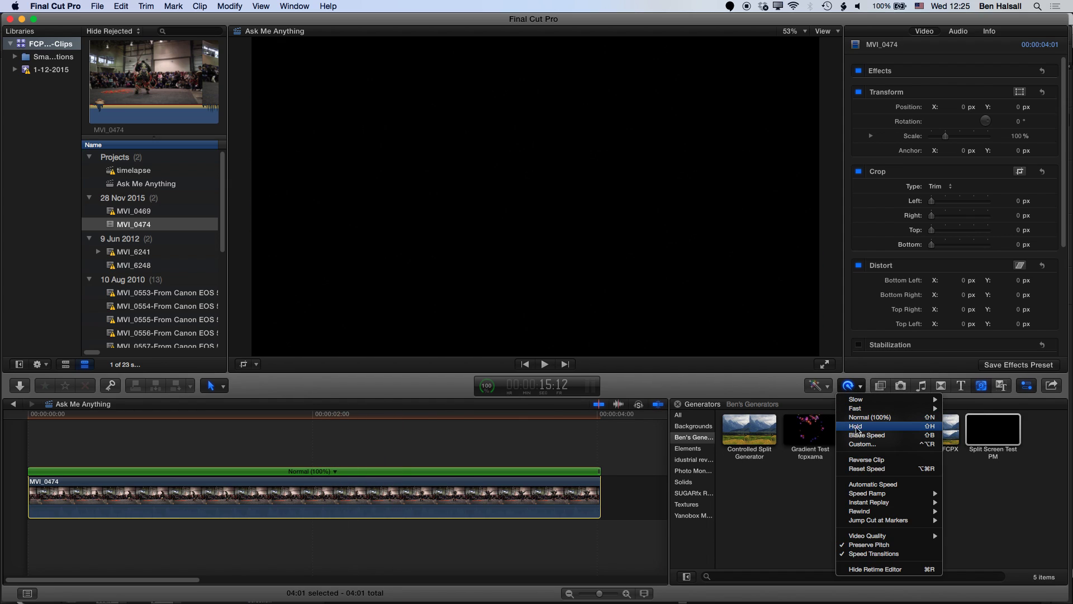
left_click(322, 416)
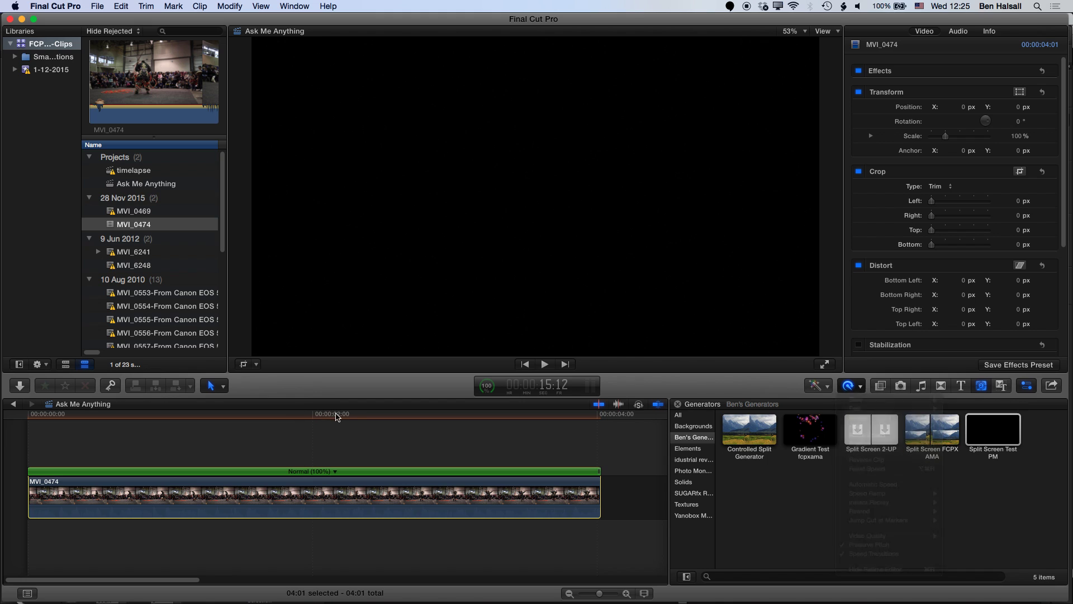
left_click_drag(356, 421, 447, 422)
left_click(864, 388)
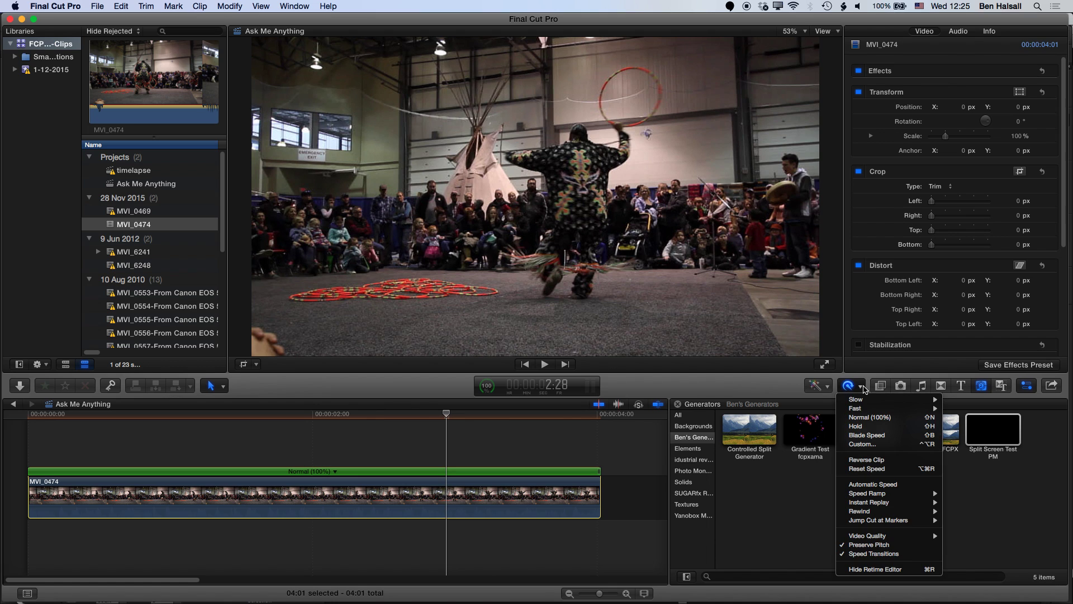
left_click(856, 427)
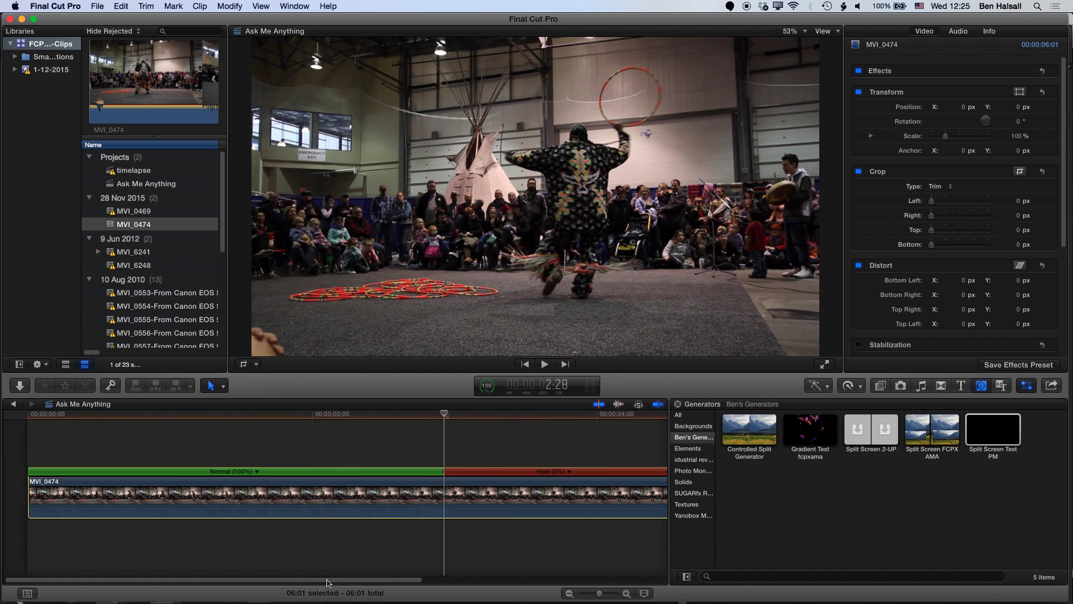
left_click_drag(322, 577, 462, 578)
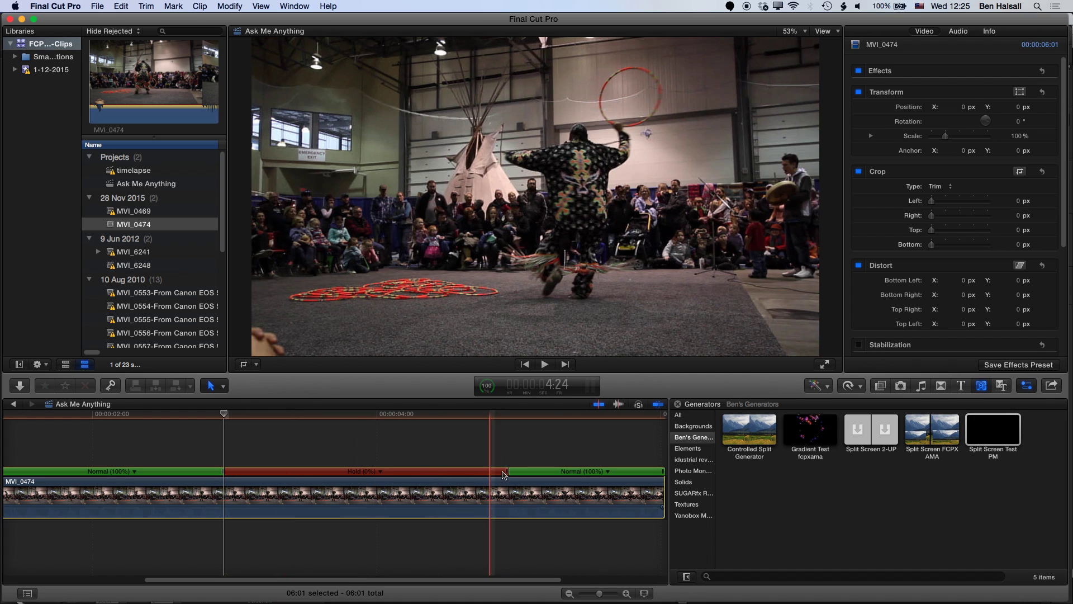
left_click_drag(507, 472, 274, 479)
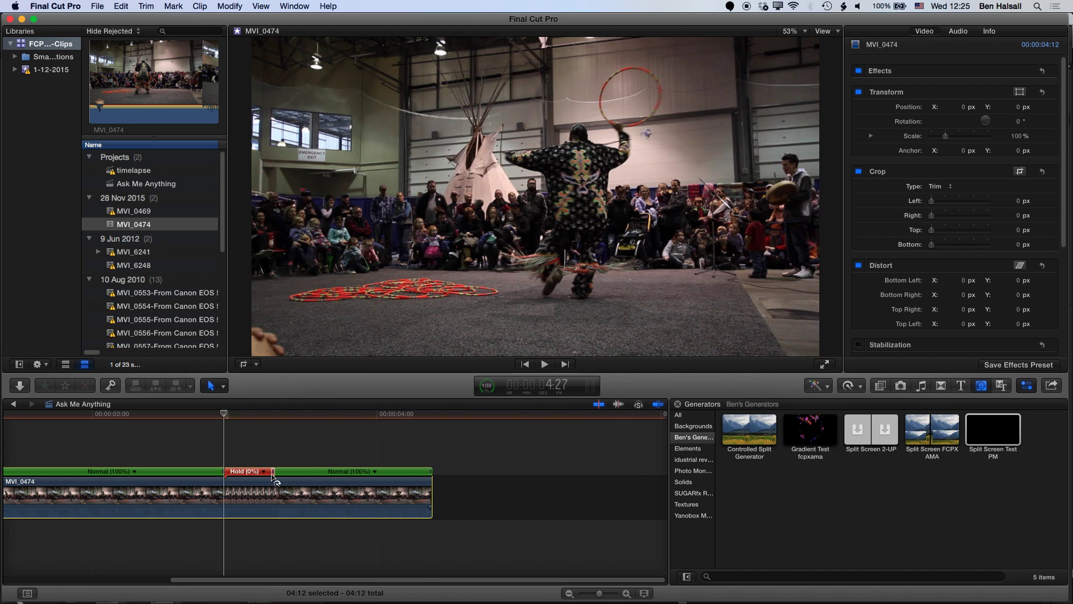
left_click(209, 416)
key("space")
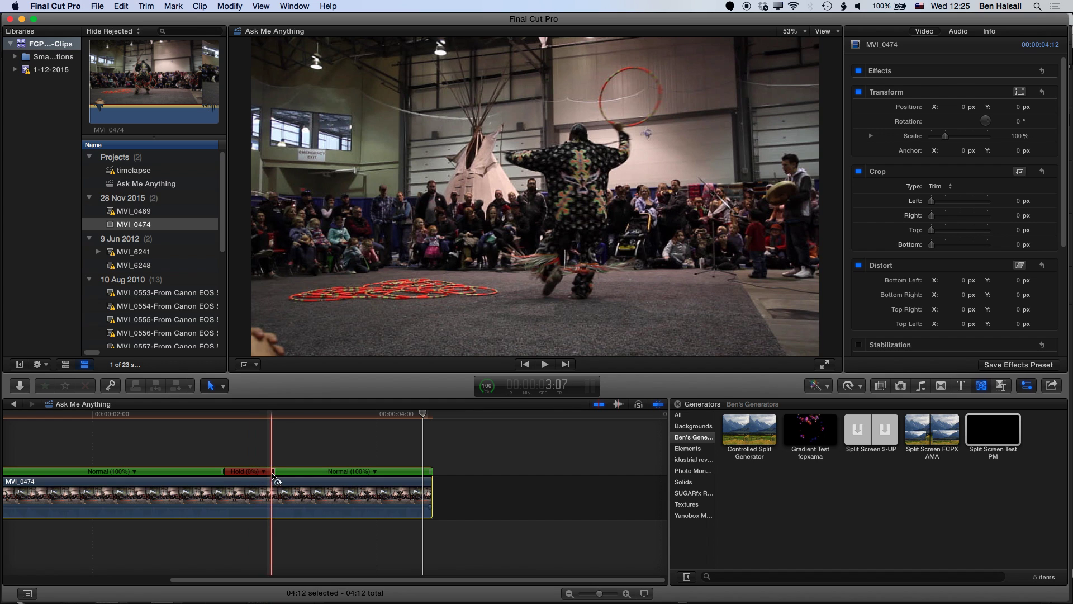
left_click_drag(274, 471, 521, 472)
left_click(199, 419)
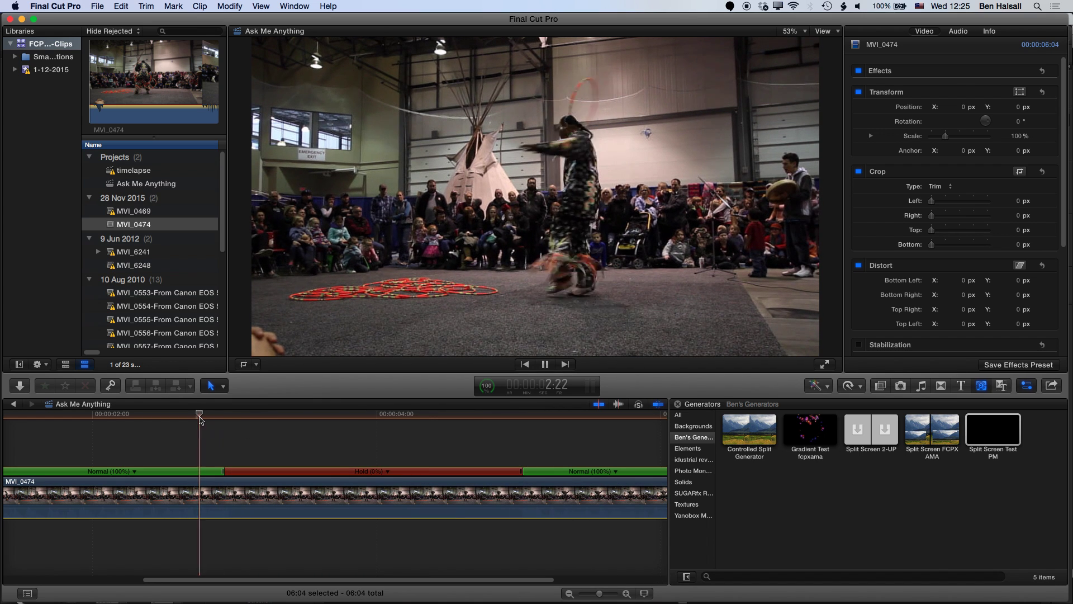
key("space")
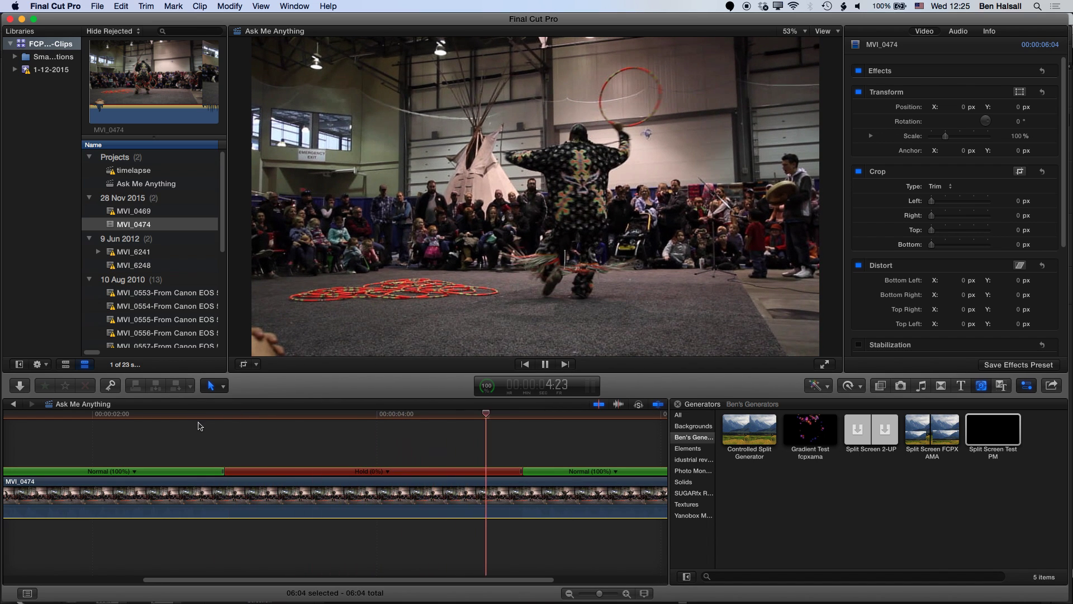
key("super+z")
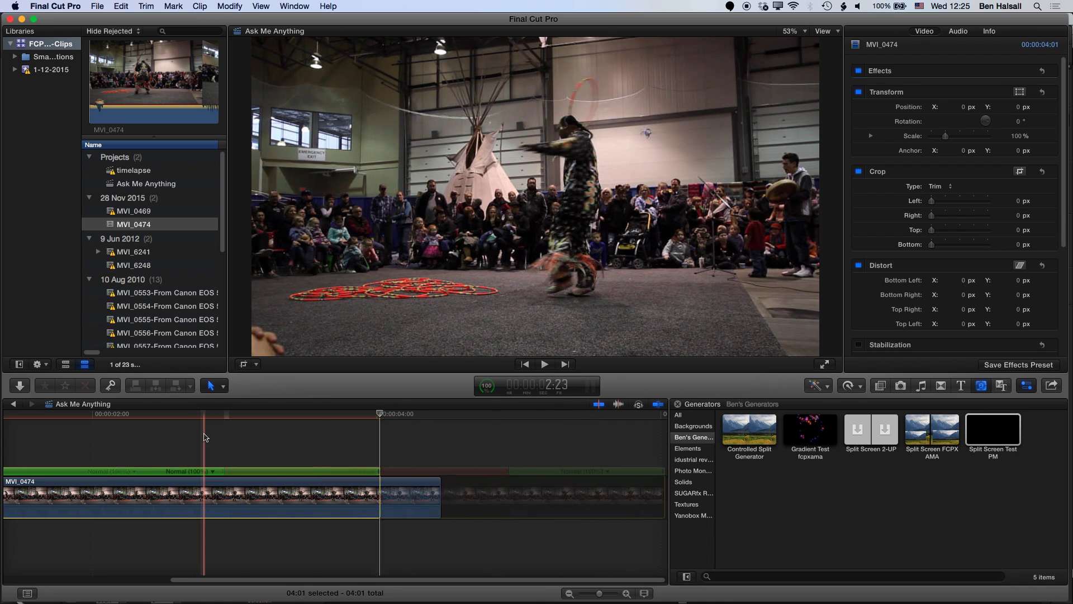
left_click(224, 436)
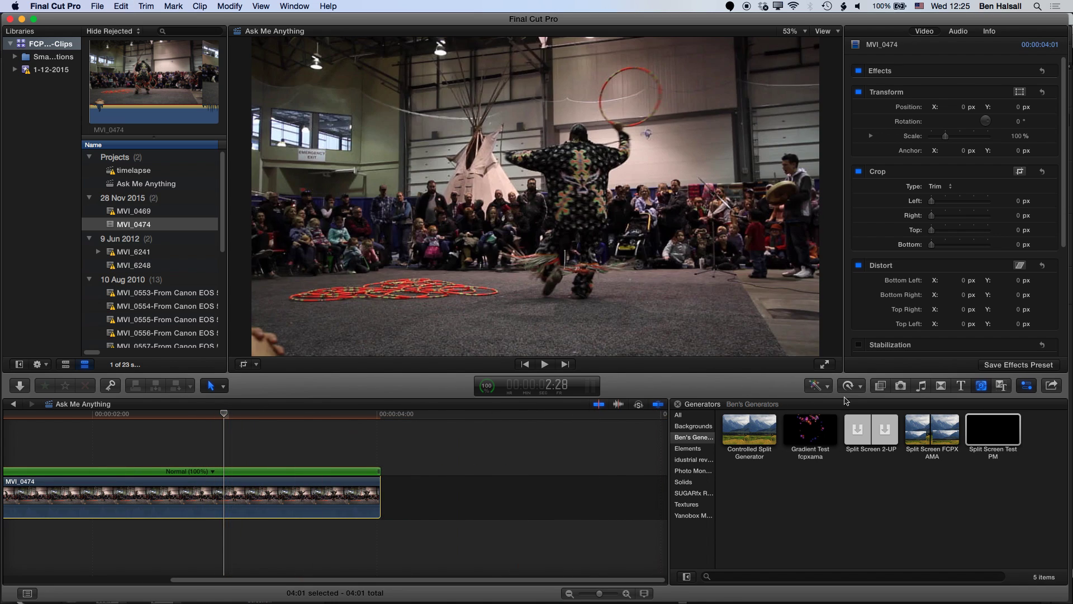
Apply a Speed Ramp to 0% on MVI_0474, lengthening it to 8:04
left_click(856, 388)
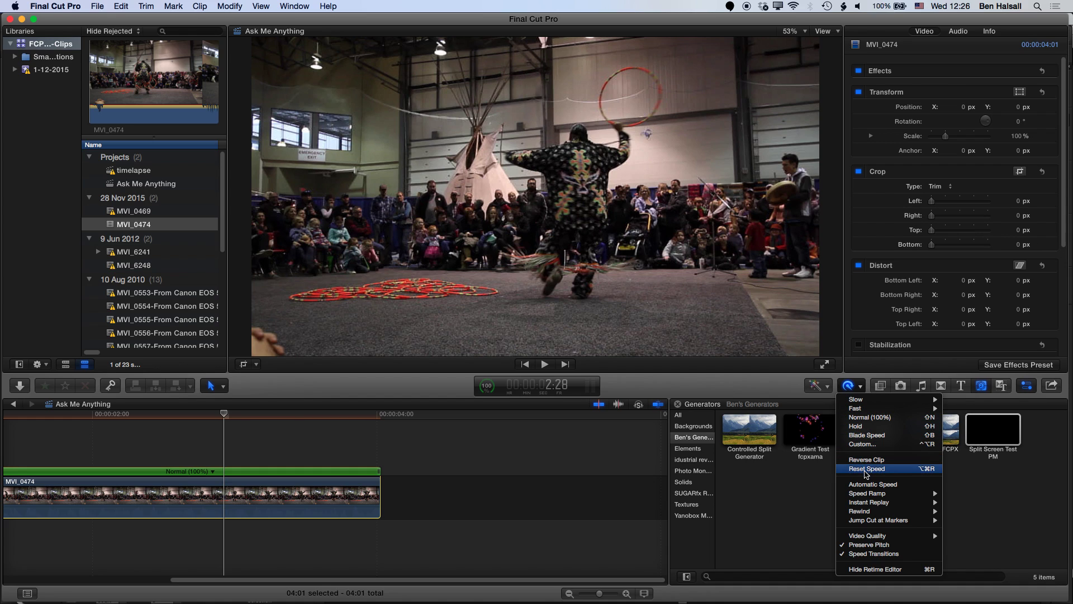
mouse_move(869, 496)
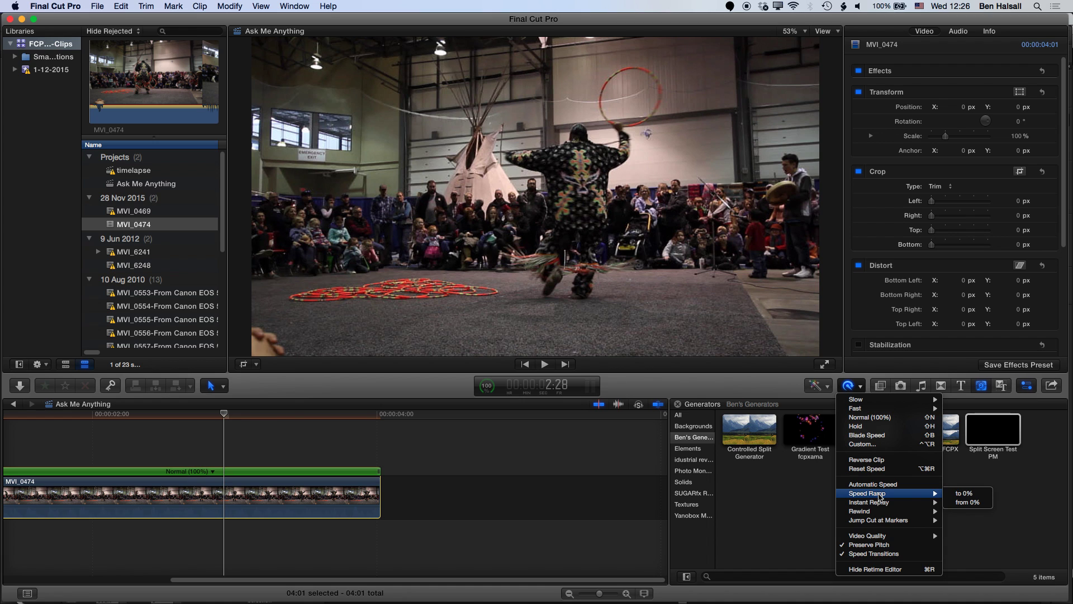
left_click(969, 494)
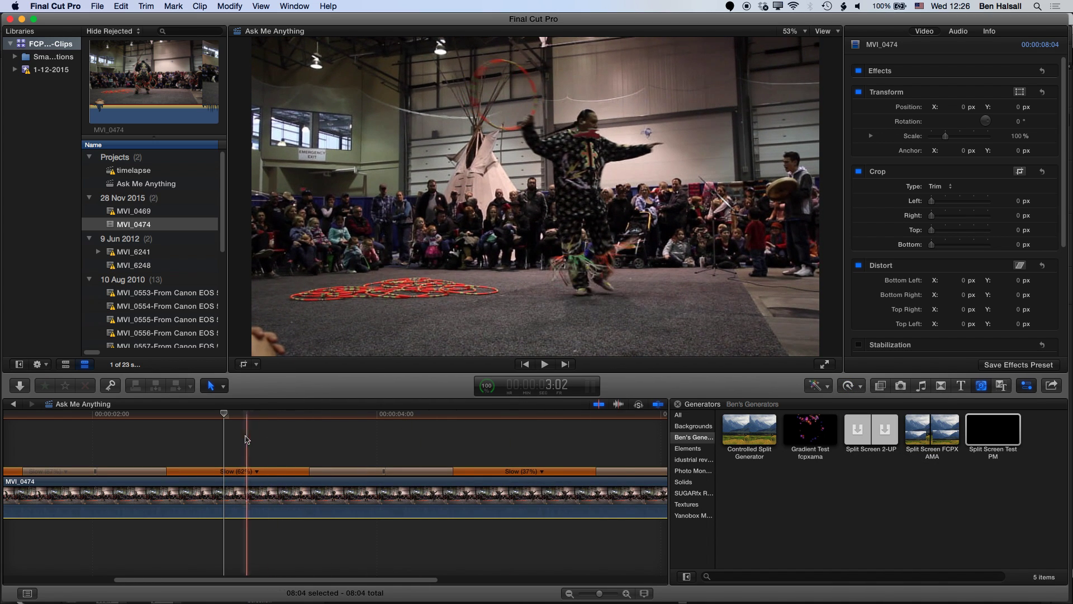
Fit the ramped clip in view and play it back from the start
key("shift+z")
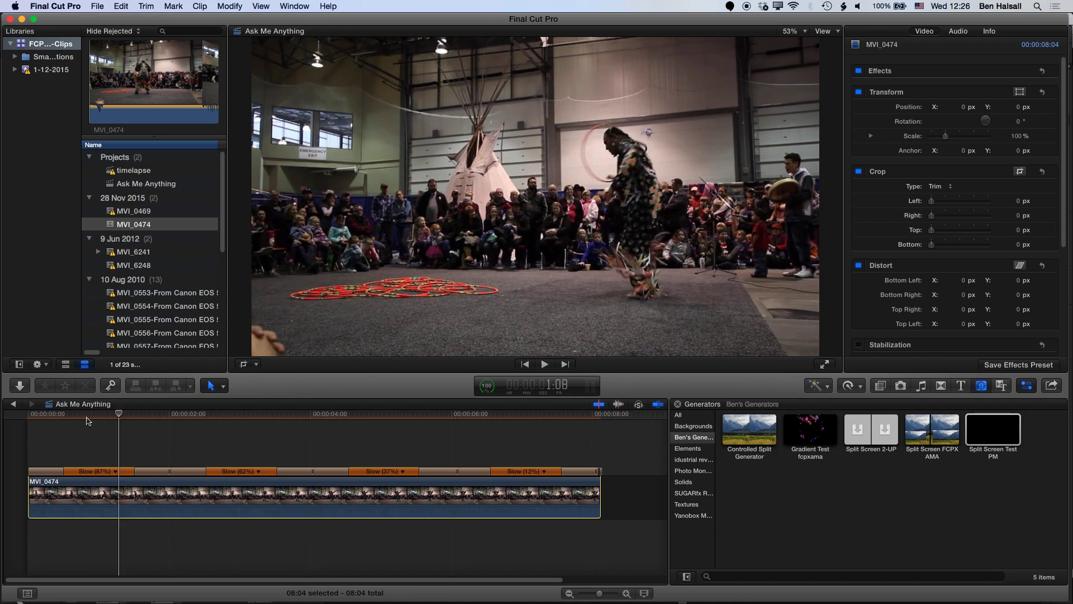
key("Home")
key("space")
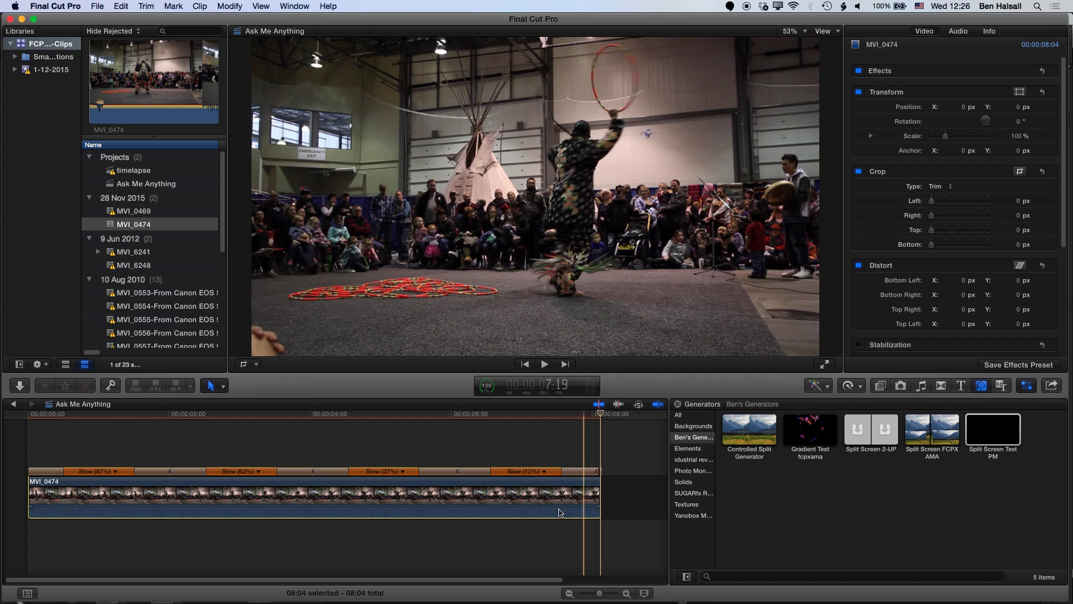
scroll(560, 581, "right", 2)
scroll(560, 581, "right", 3)
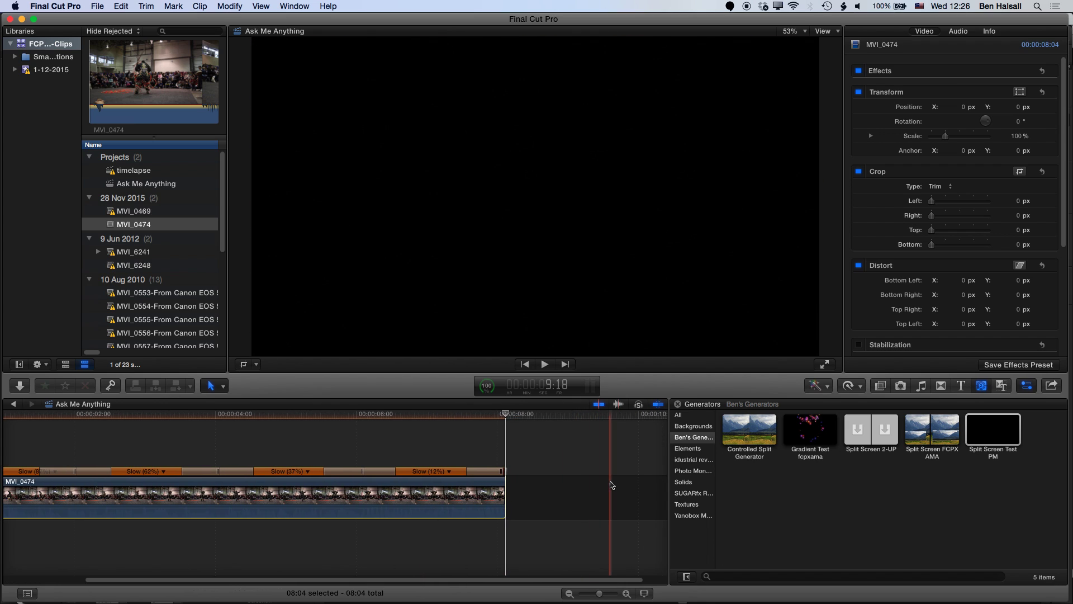
Lengthen the Hold (0%) freeze section of MVI_0474
key("super+equal")
key("super+equal")
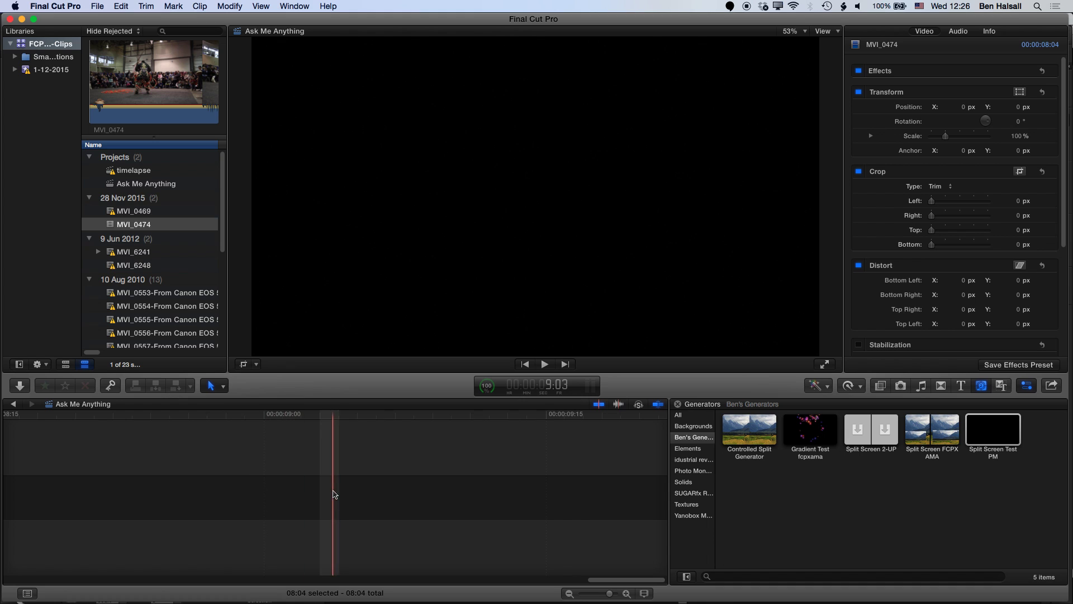
scroll(425, 487, "left", 5)
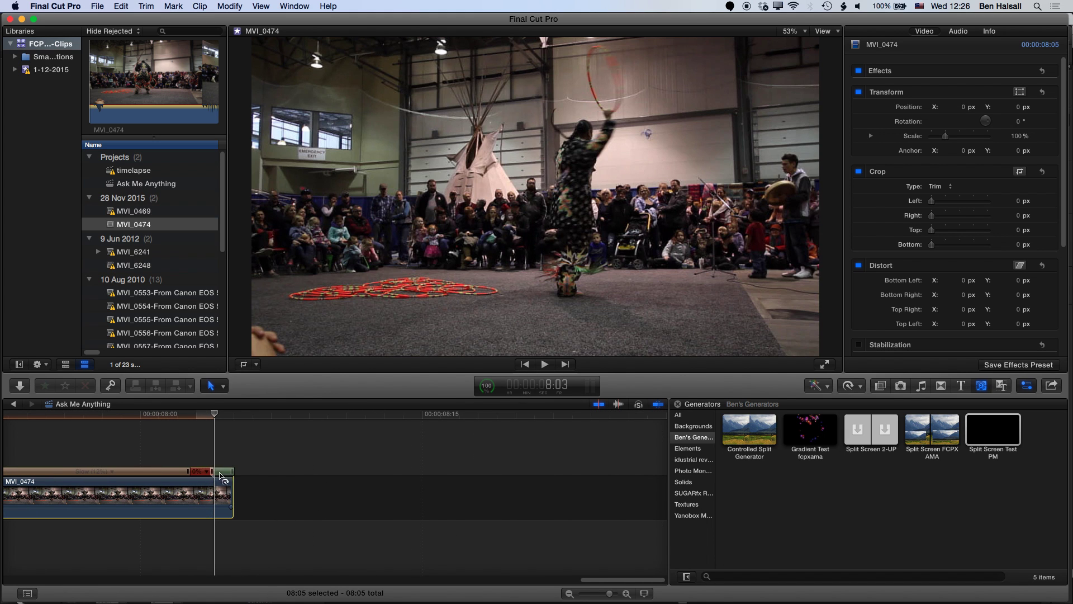
left_click_drag(220, 476, 600, 415)
key("super+minus")
key("super+minus")
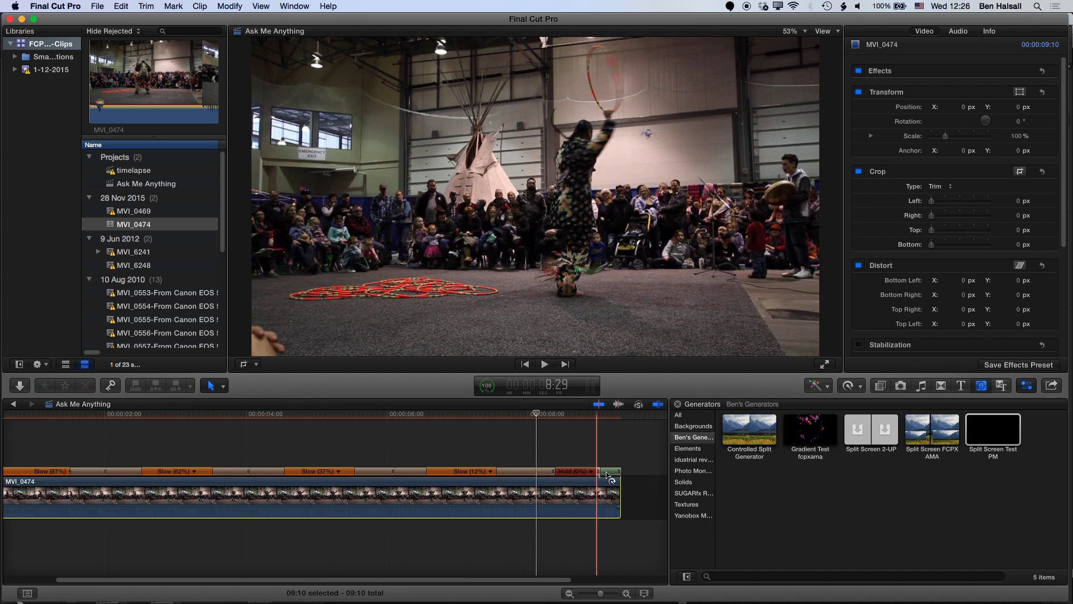
left_click_drag(607, 474, 674, 477)
Preview the hold from about 7:17, then extend the clip's end to 15:00
left_click(62, 416)
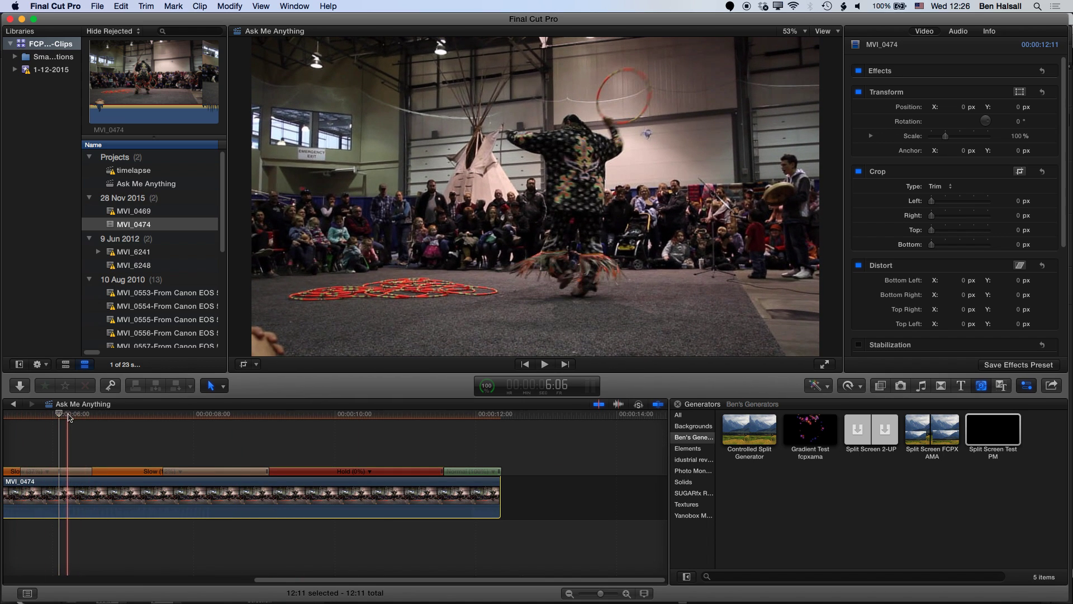
left_click_drag(68, 416, 236, 424)
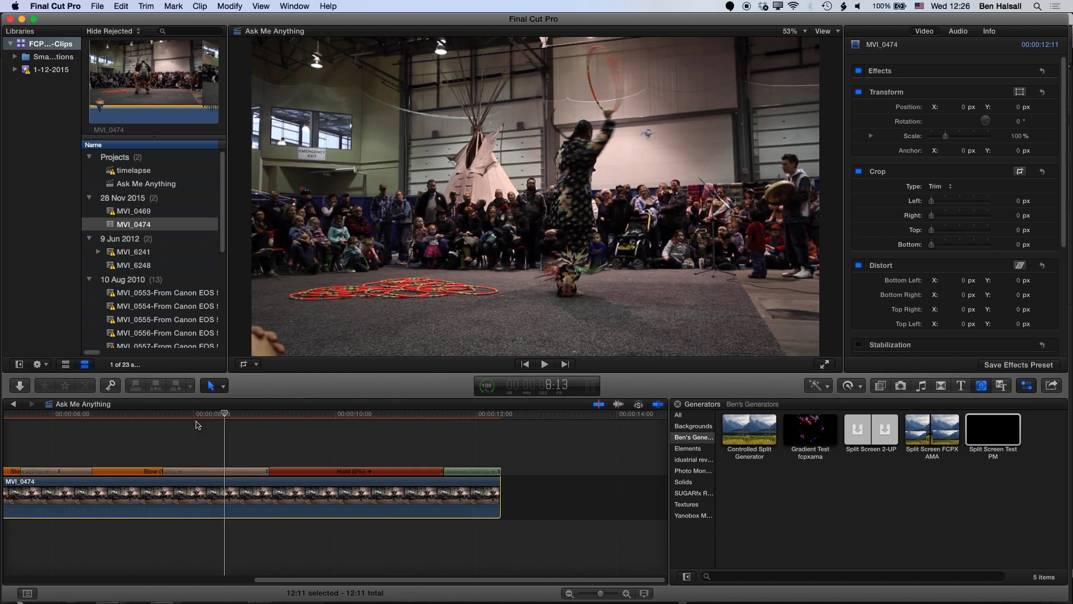
left_click(154, 417)
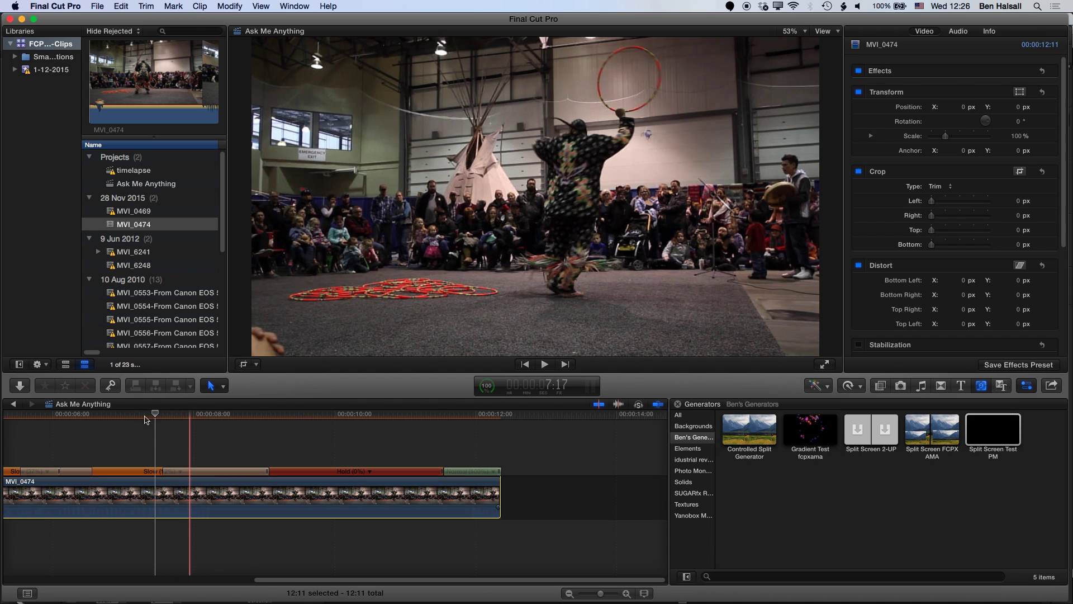
key("space")
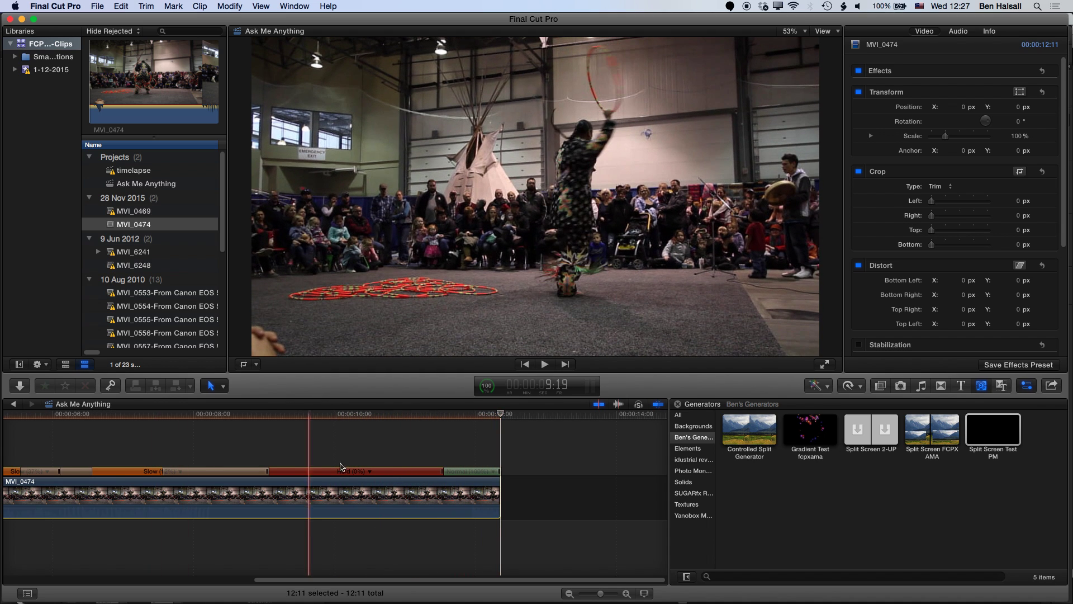
left_click_drag(497, 491, 665, 491)
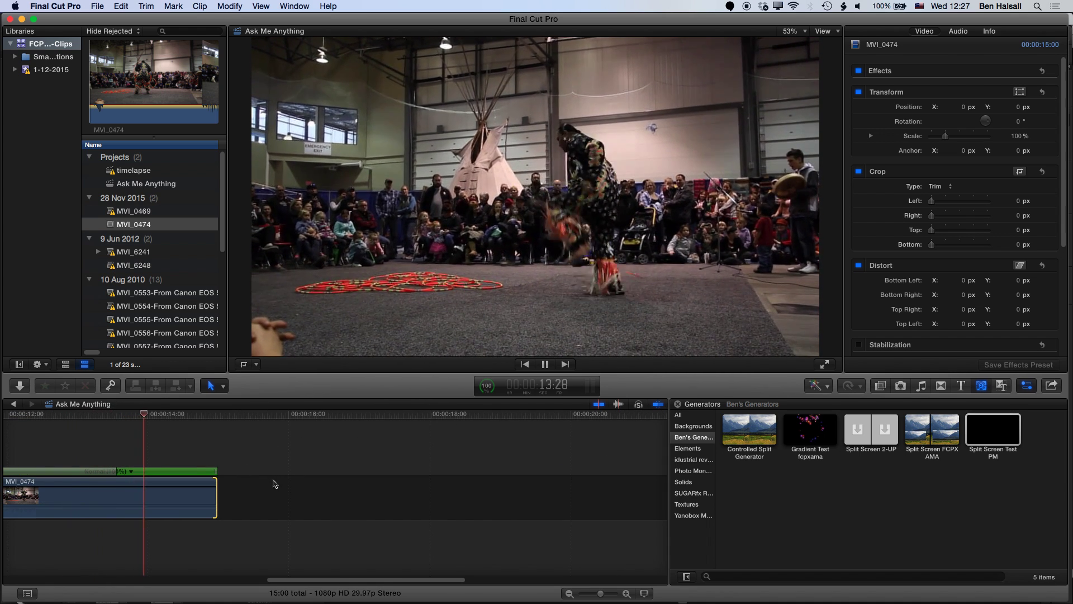
Undo the last change and reset MVI_0474 to Normal (100%) speed at 4:01
key("shift+z")
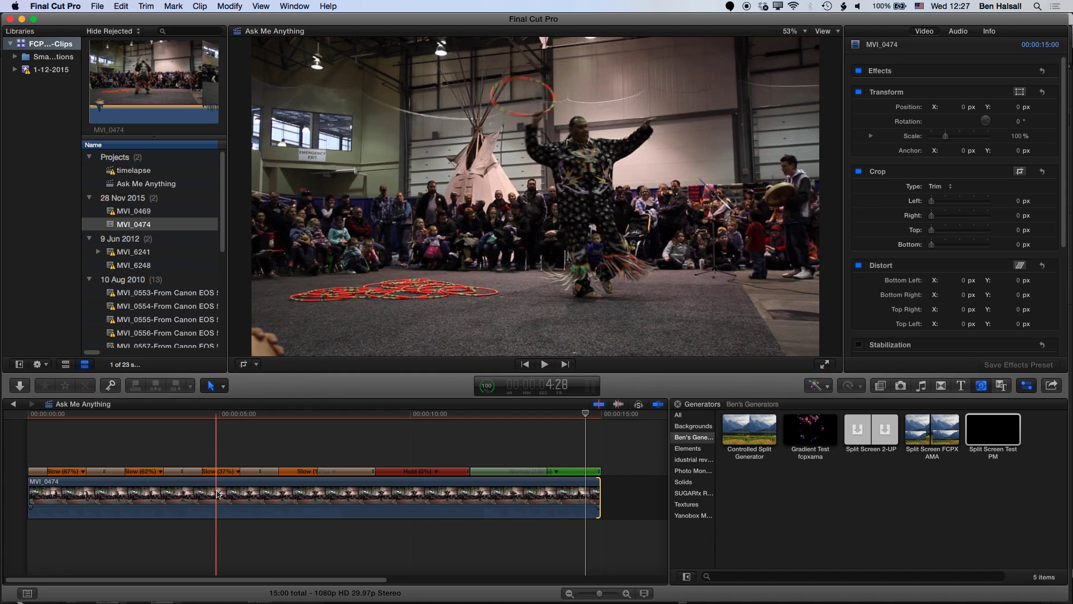
key("super+z")
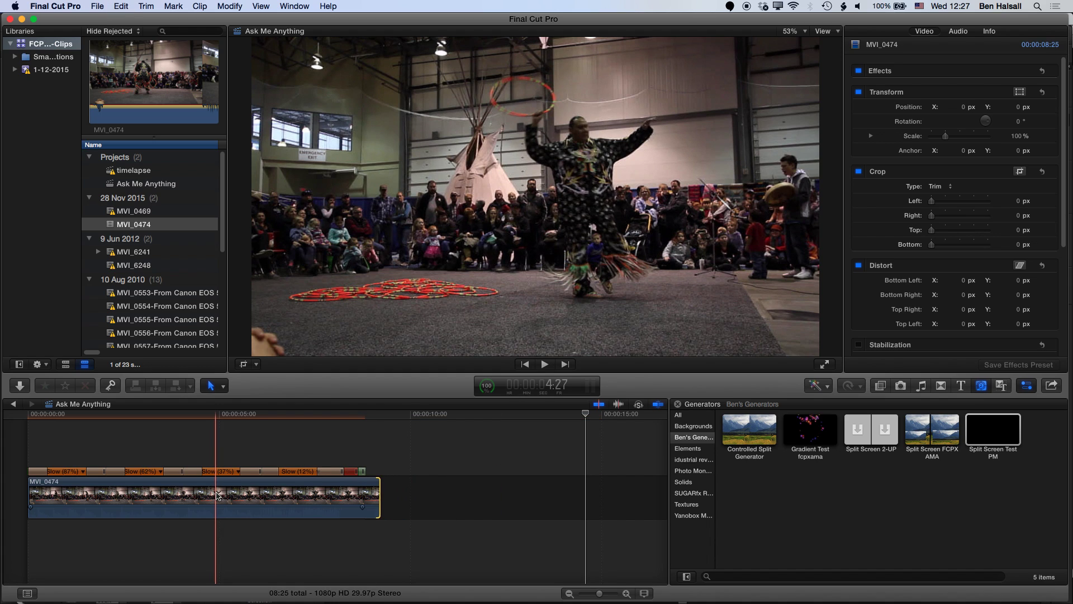
key("super+z")
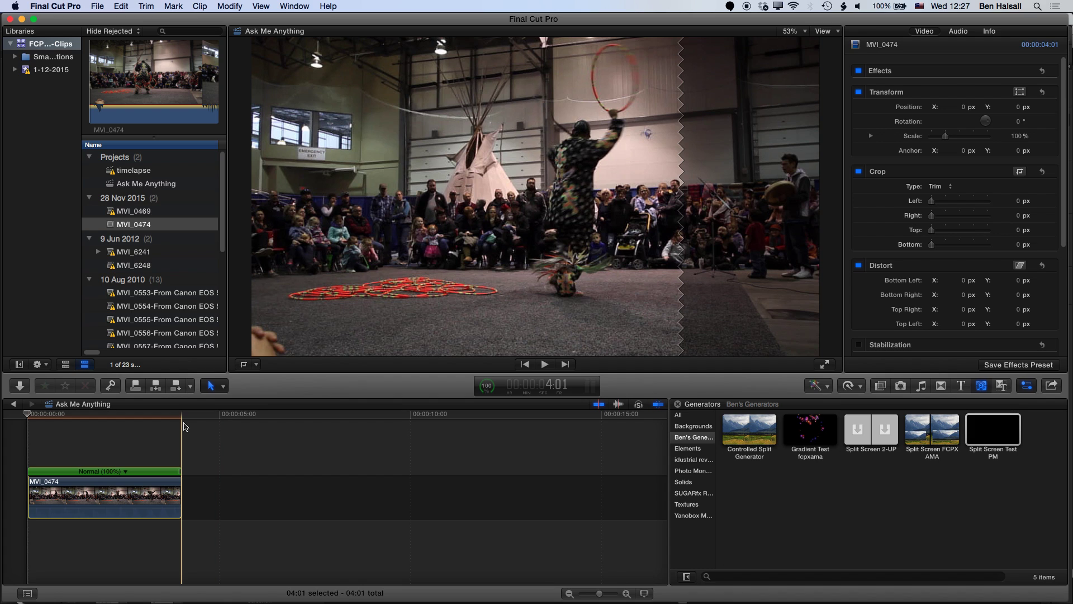
key("shift+z")
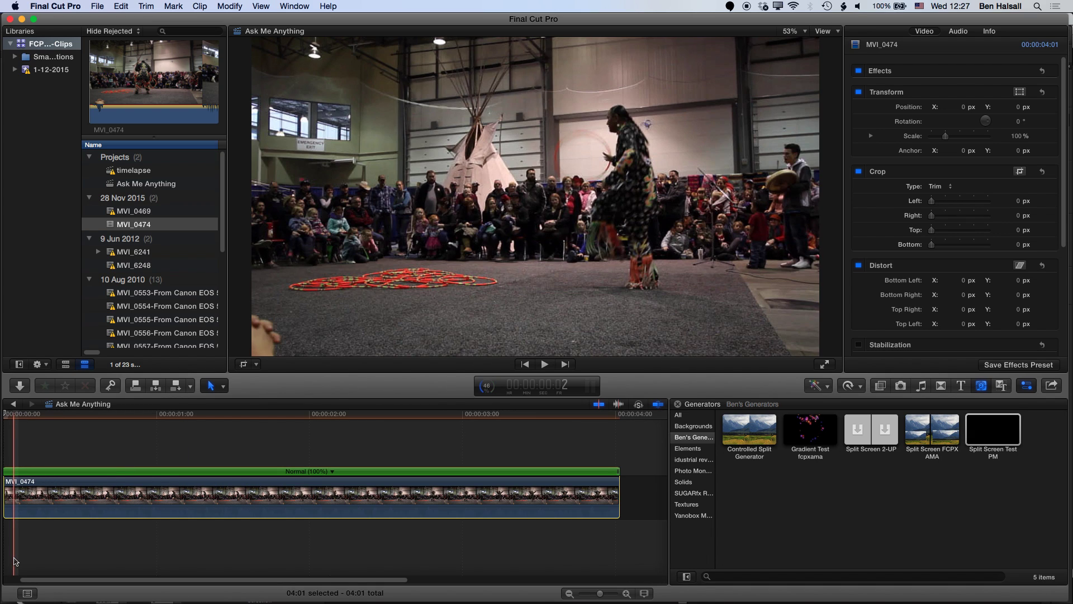
key("super+minus")
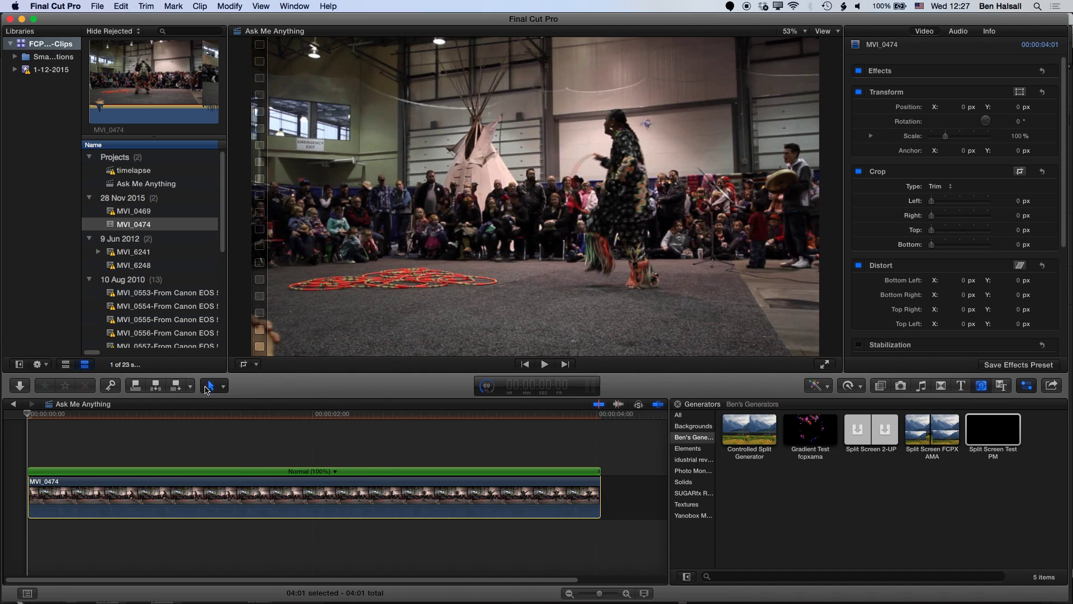
Mark a short range in the middle of MVI_0474 with the Range Selection tool
left_click(222, 387)
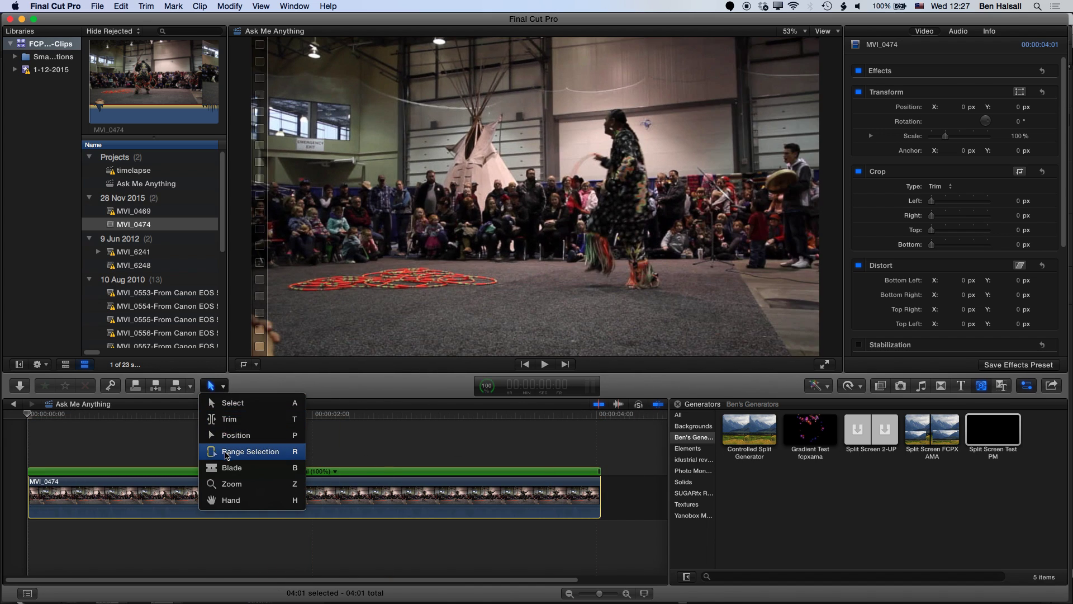
left_click(250, 452)
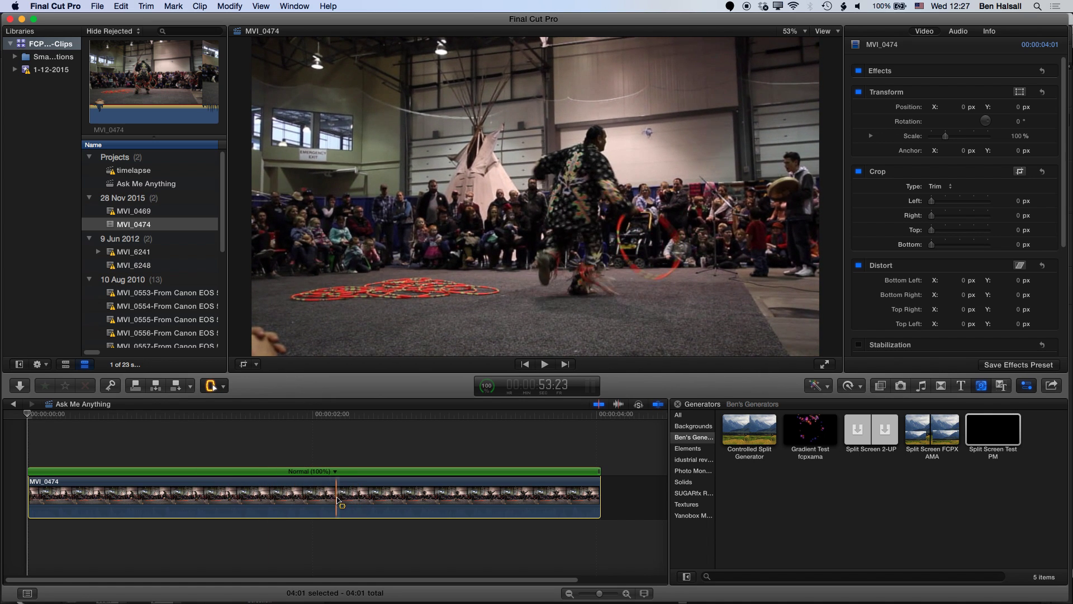
left_click_drag(335, 497, 444, 500)
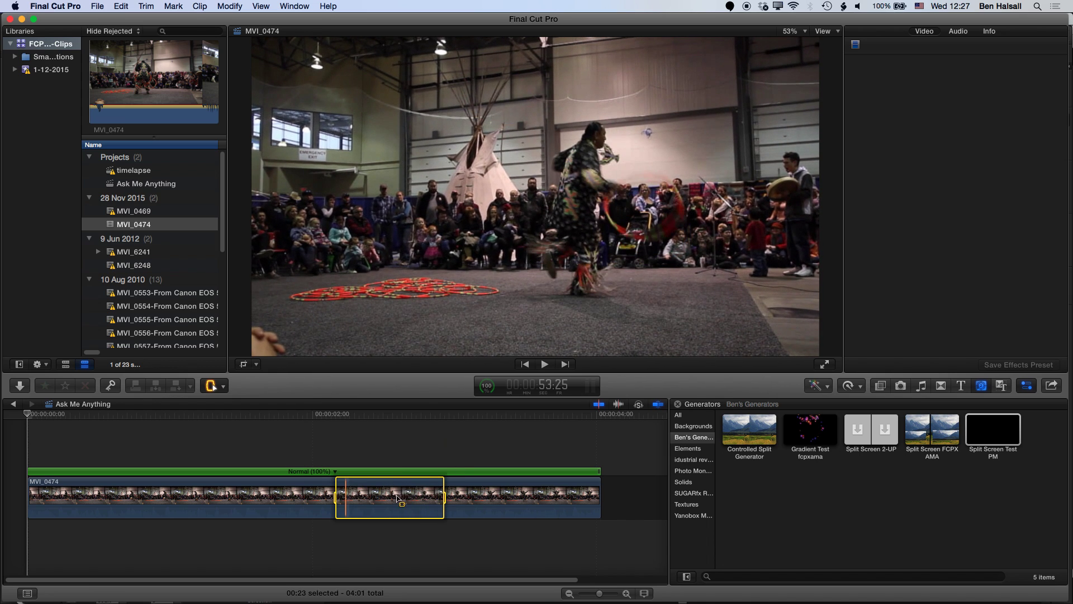
Slow the marked range to 25%, review it, then undo the slow-down
left_click(861, 388)
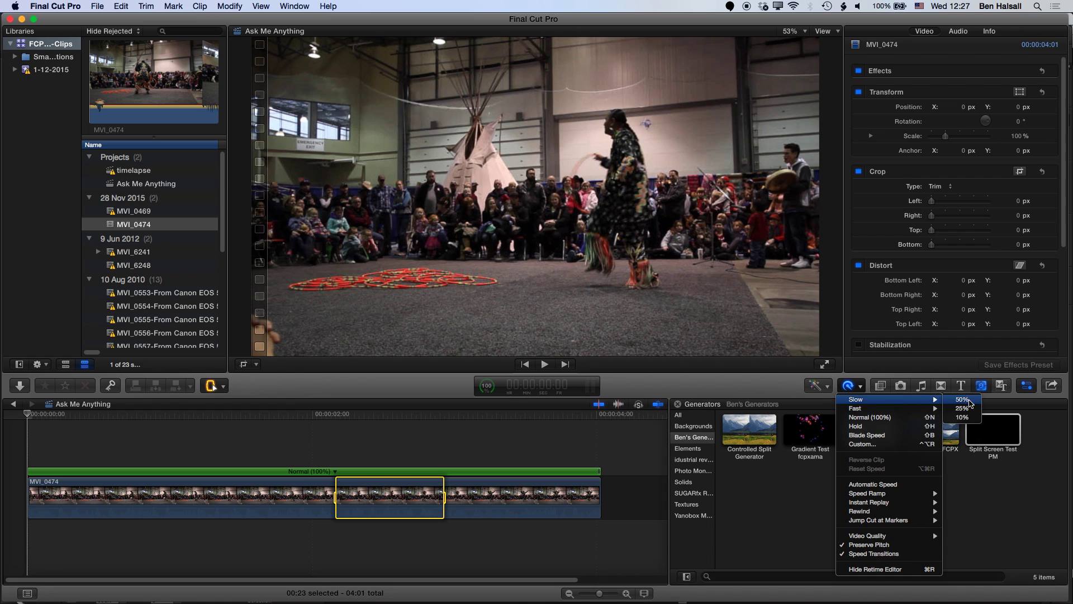
left_click(953, 408)
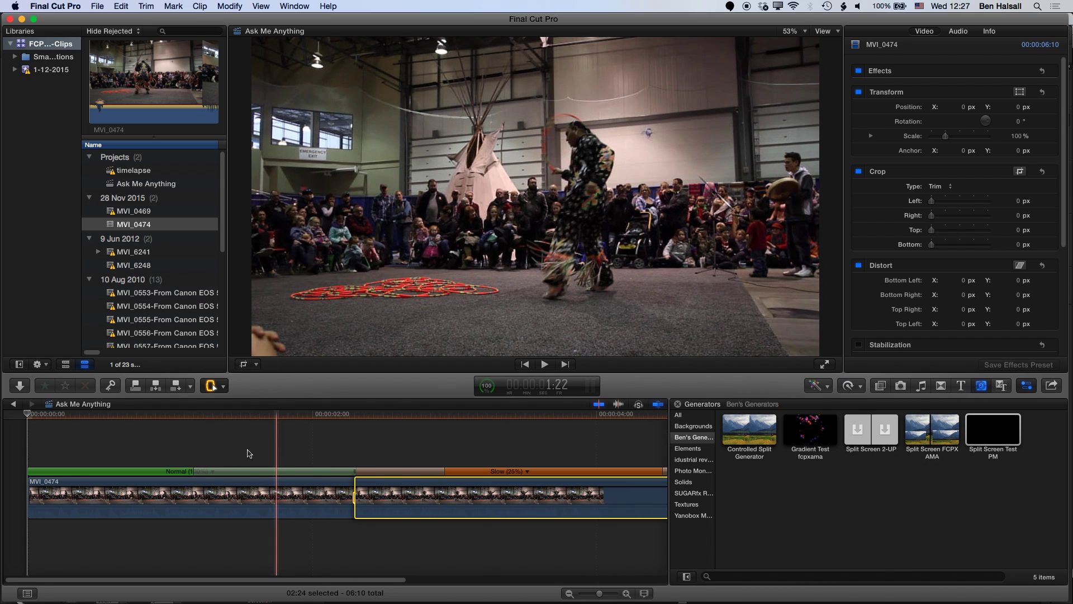
left_click(138, 415)
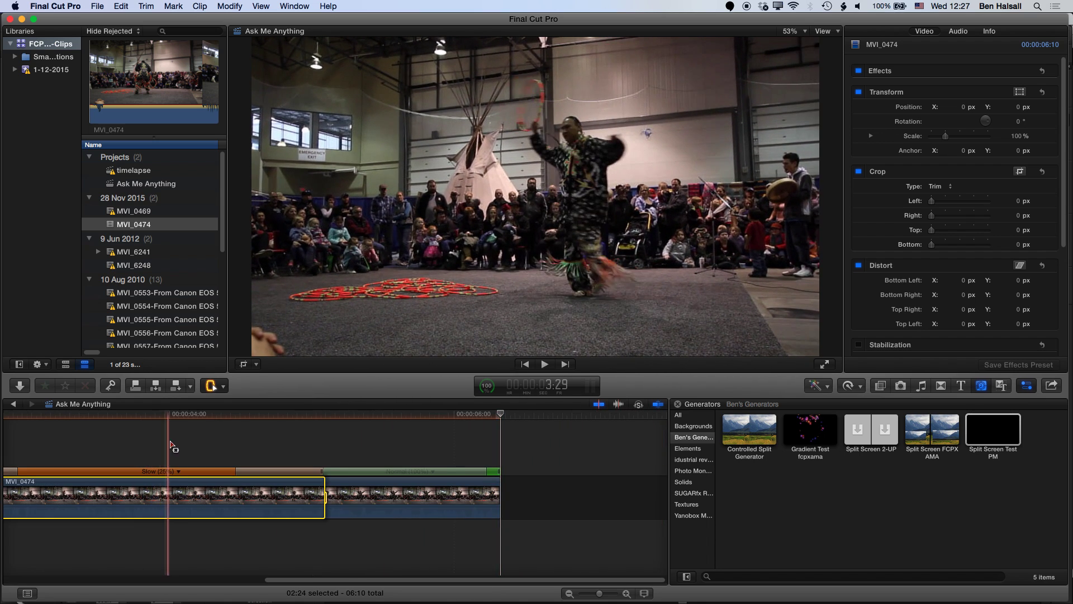
key("shift+z")
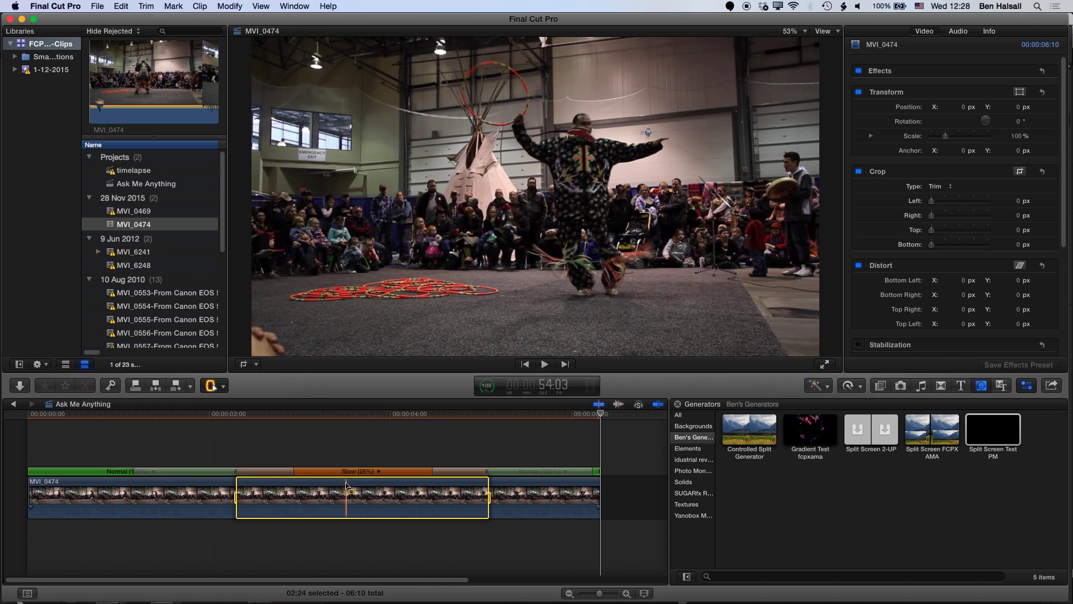
key("shift+n")
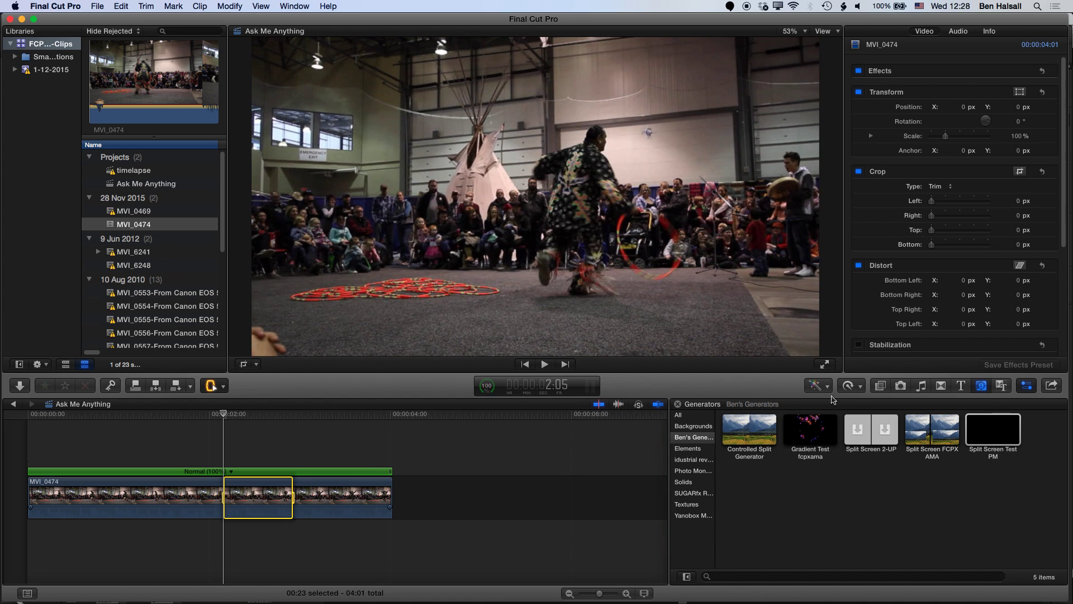
Apply a Speed Ramp to 0% on the marked middle range
left_click(864, 385)
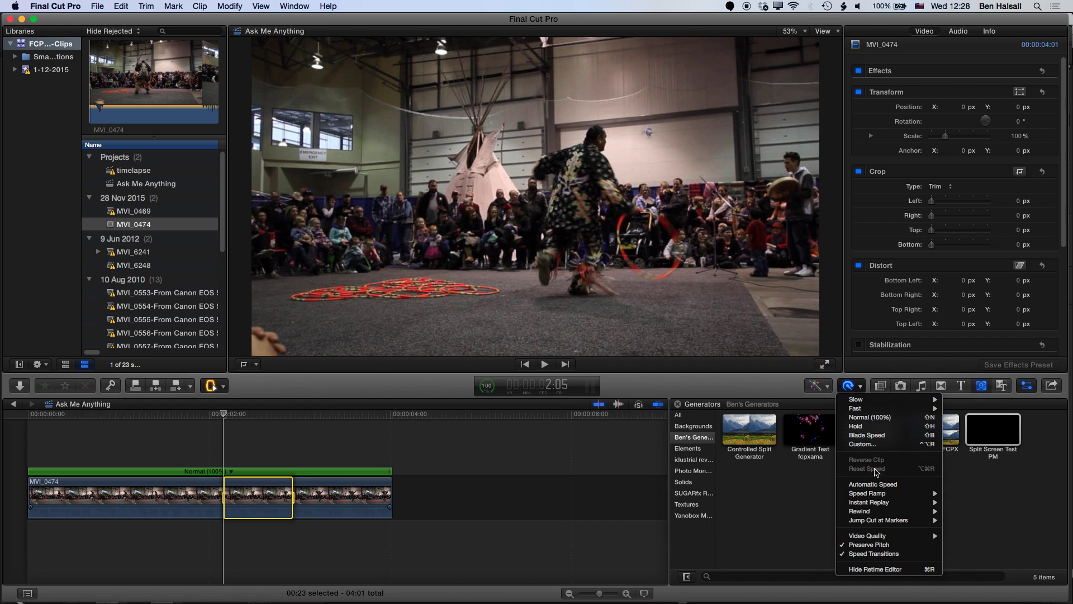
mouse_move(904, 496)
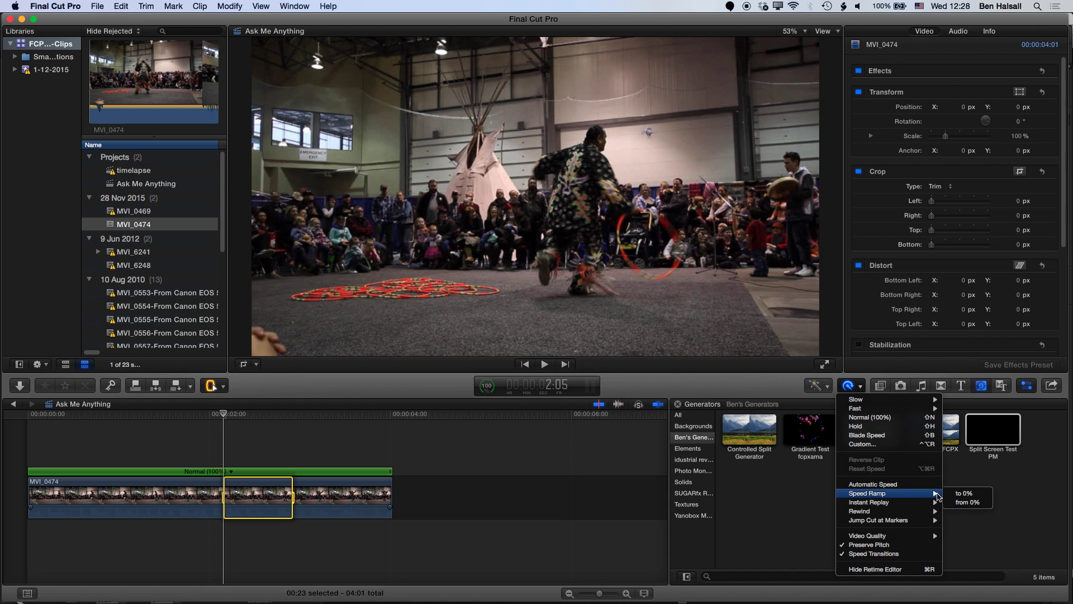
left_click(962, 494)
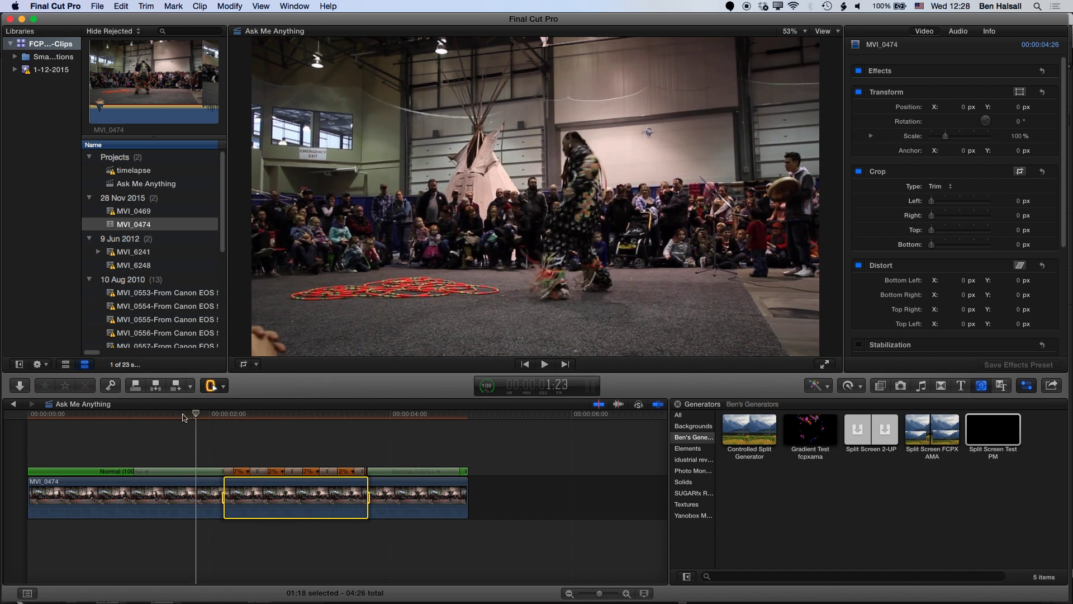
Preview the ramped range from just before it, then select the clip's final speed section
left_click(168, 445)
key("space")
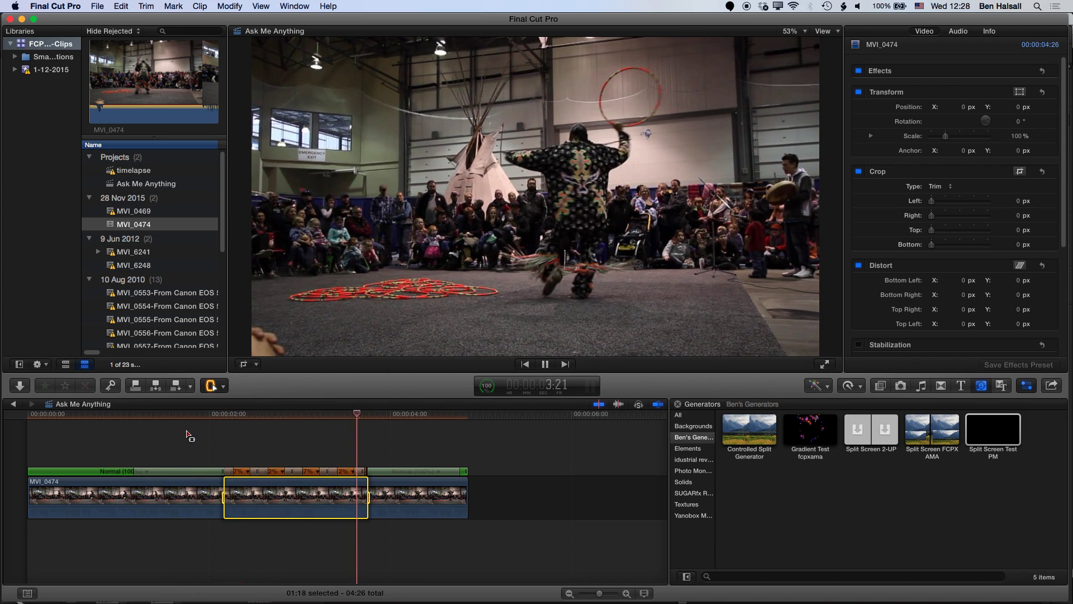
key("slash")
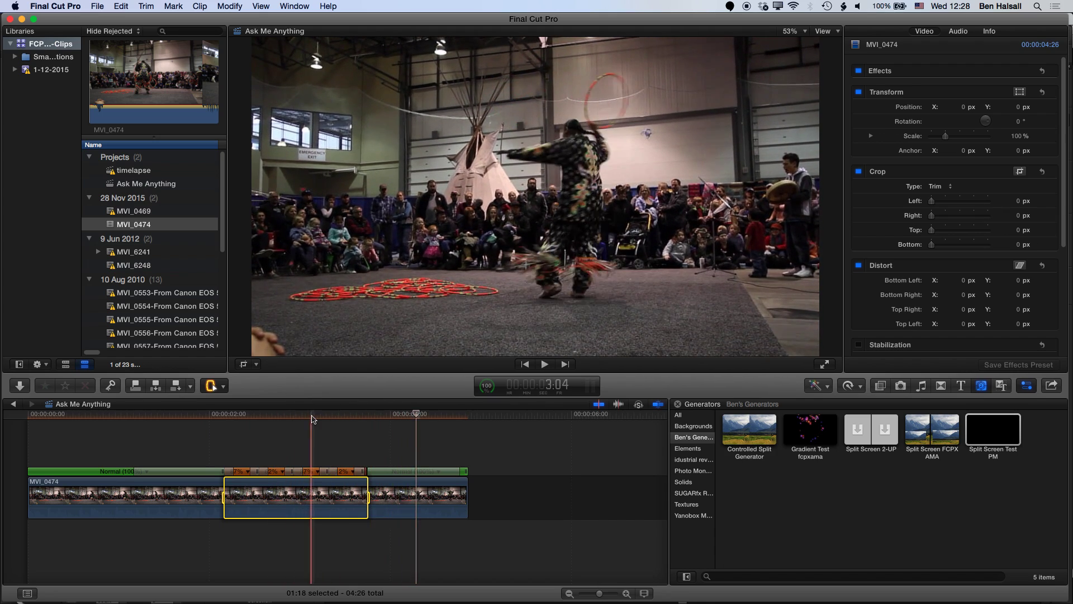
left_click(179, 414)
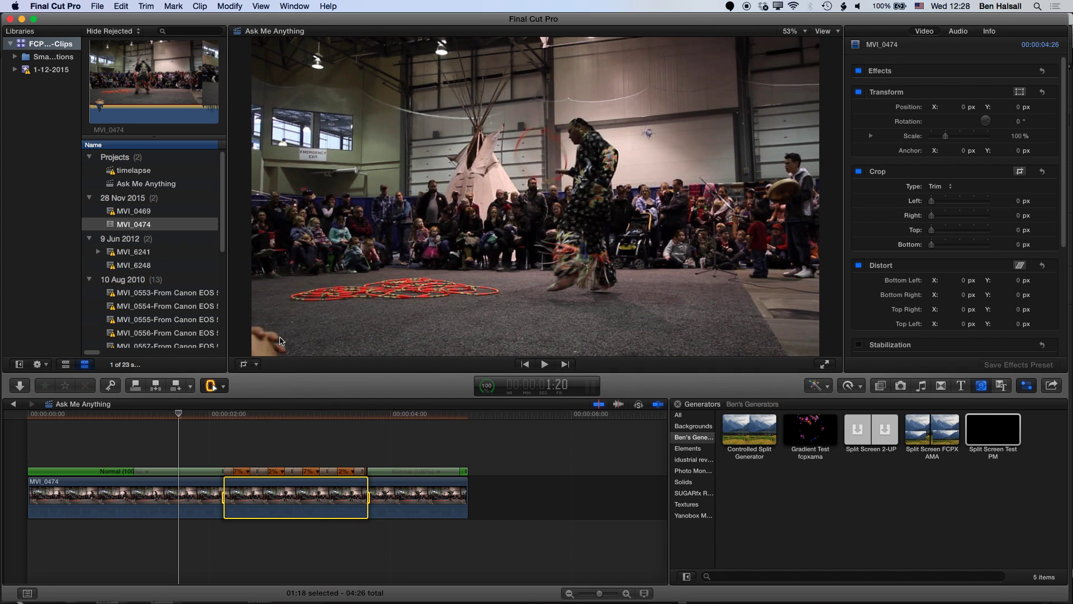
key("space")
key("slash")
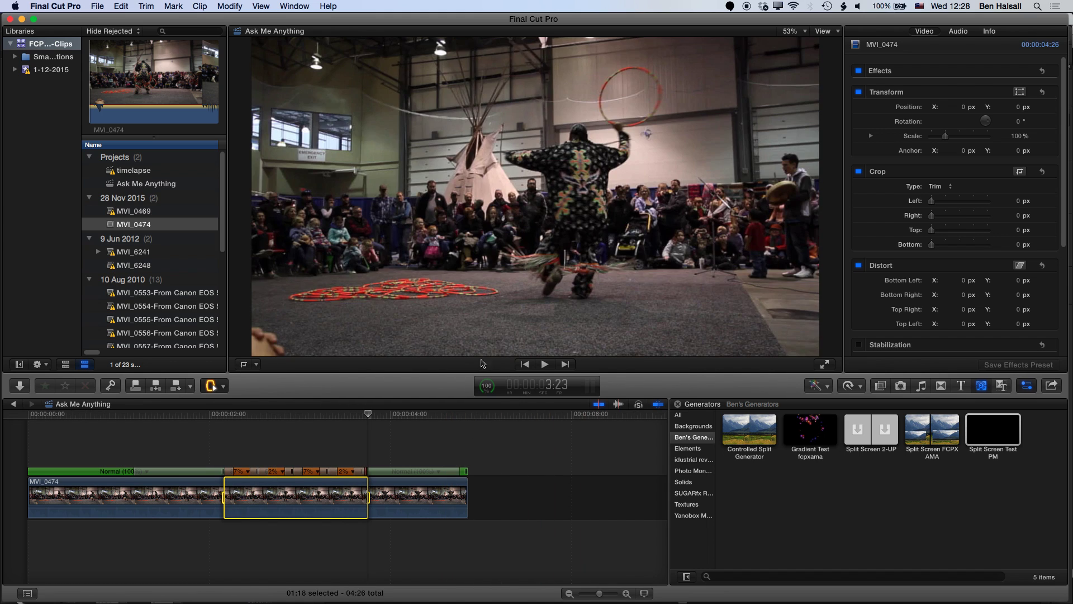
key("i")
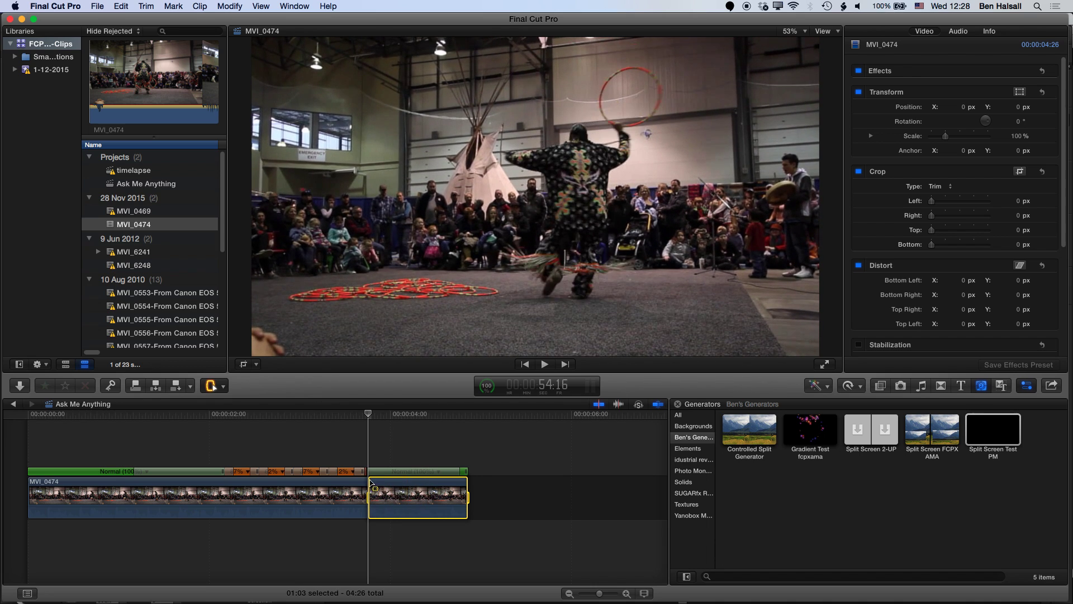
Apply a Speed Ramp from 0% to the last section, stretching the clip to 6:01
left_click(861, 386)
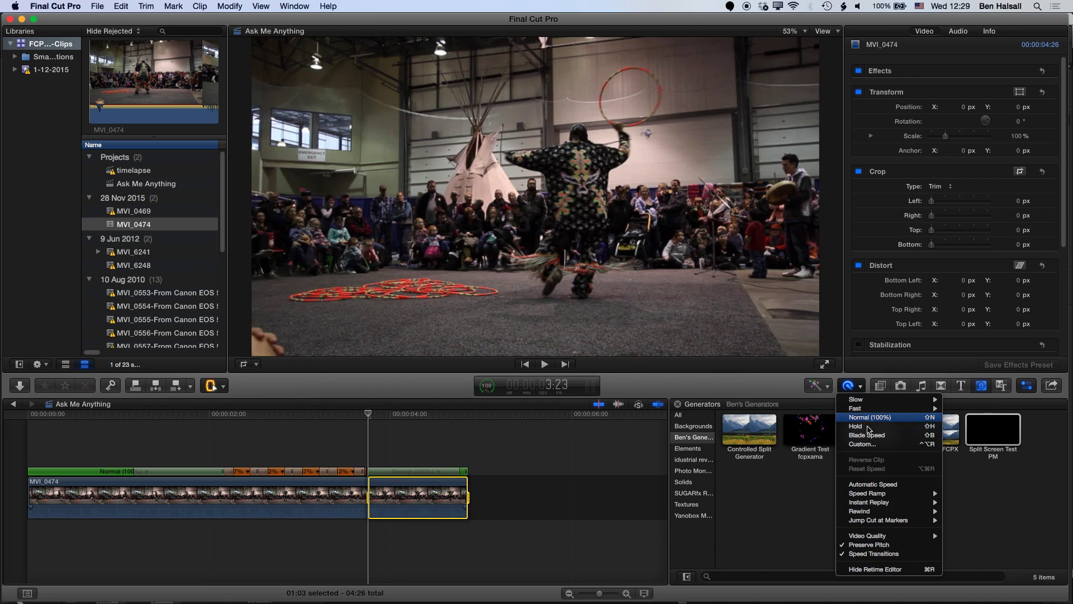
mouse_move(880, 497)
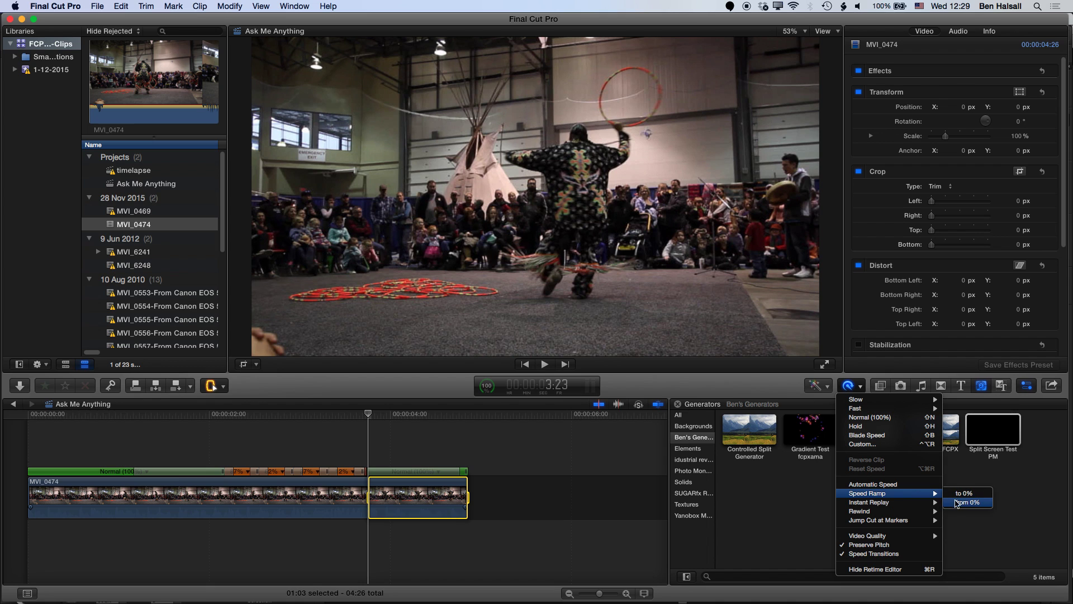
left_click(961, 502)
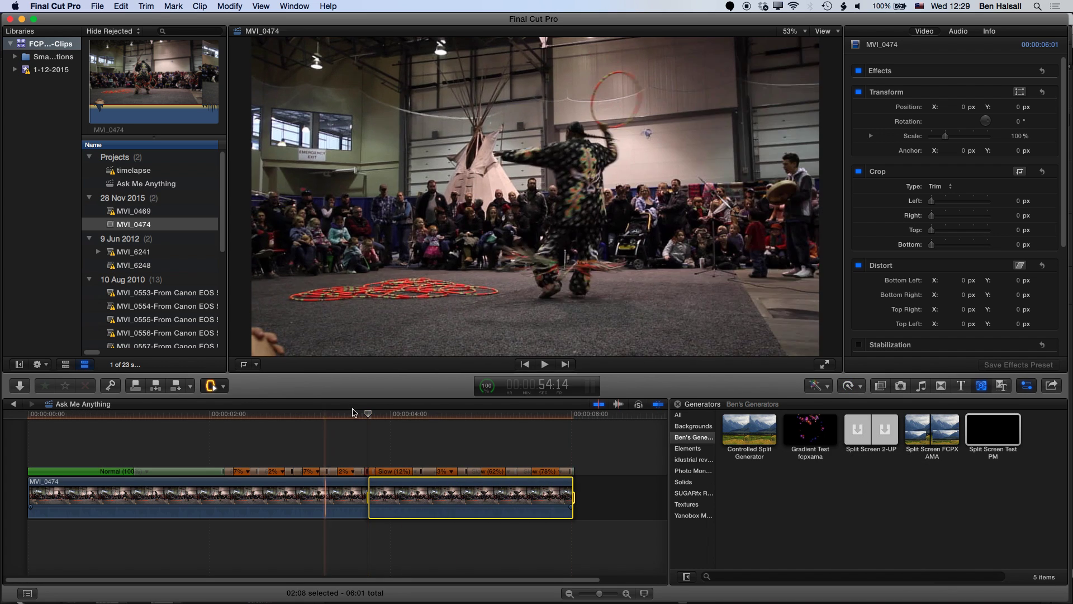
Play back the ramped section and the project from near its start
left_click(151, 416)
key("space")
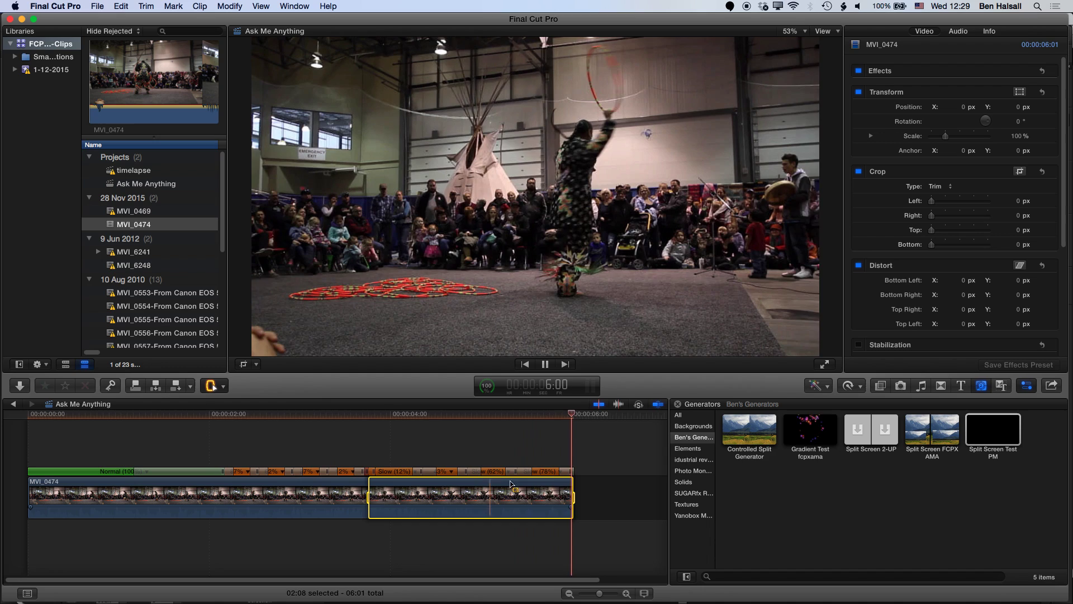
key("/")
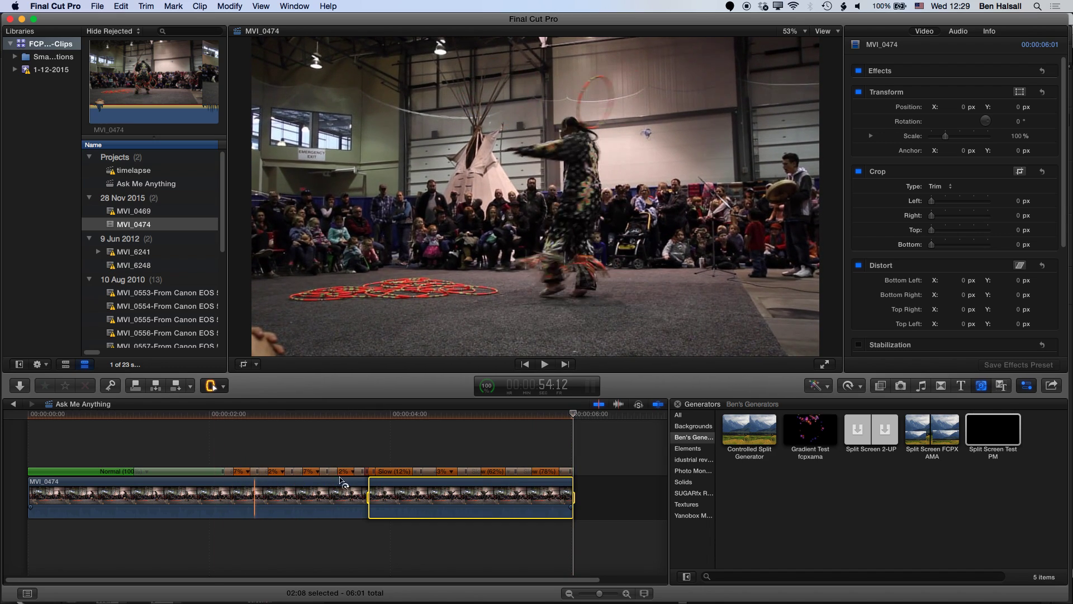
left_click(177, 417)
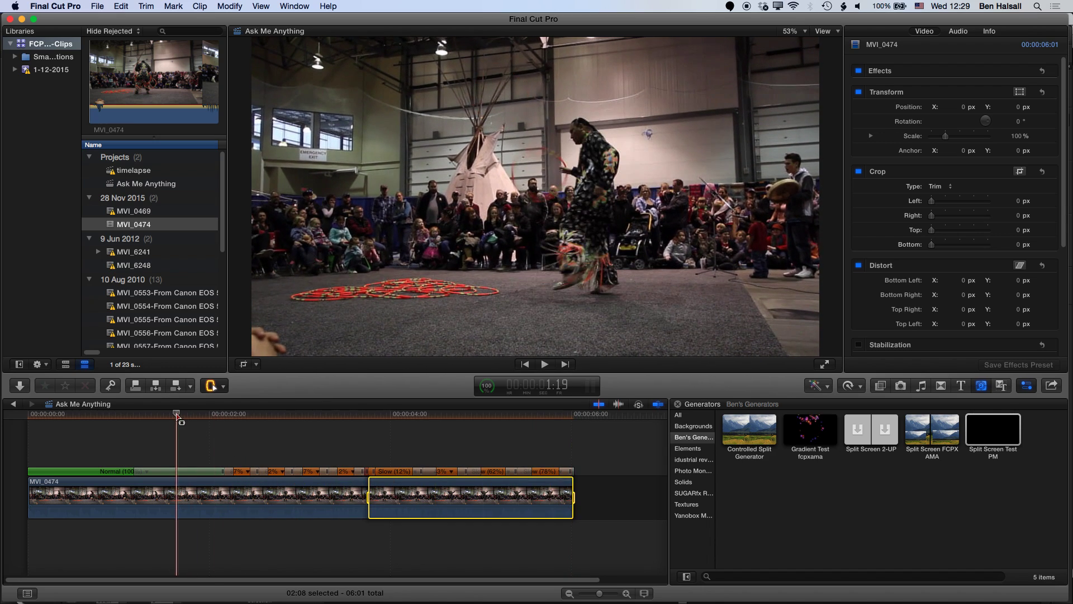
key("space")
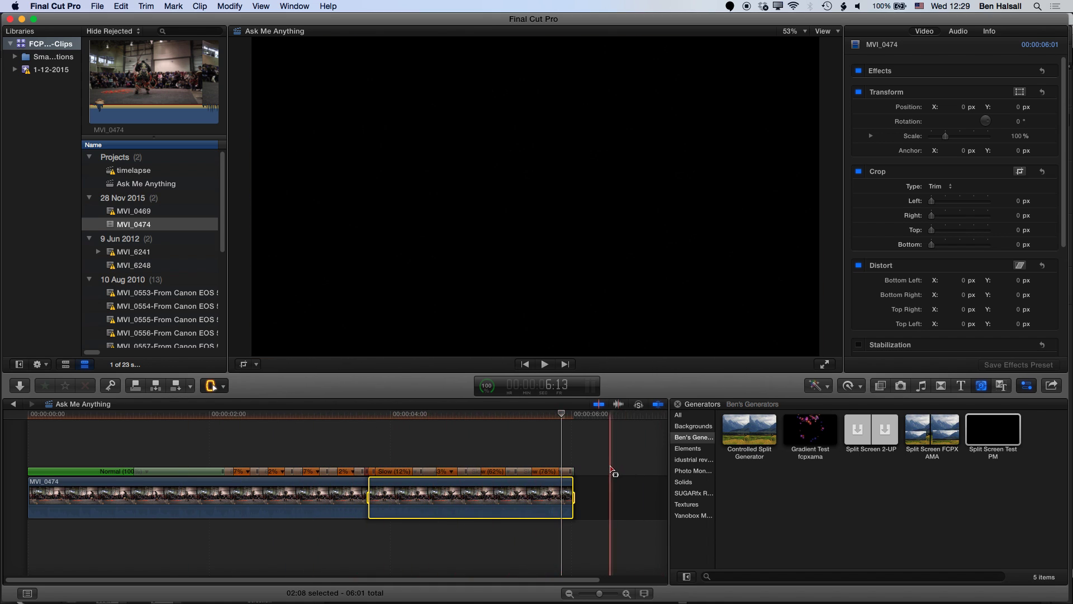
Extend MVI_0474's end edge to include more footage and play the new ending
key("super+equal")
key("super+equal")
key("super+equal")
key("h")
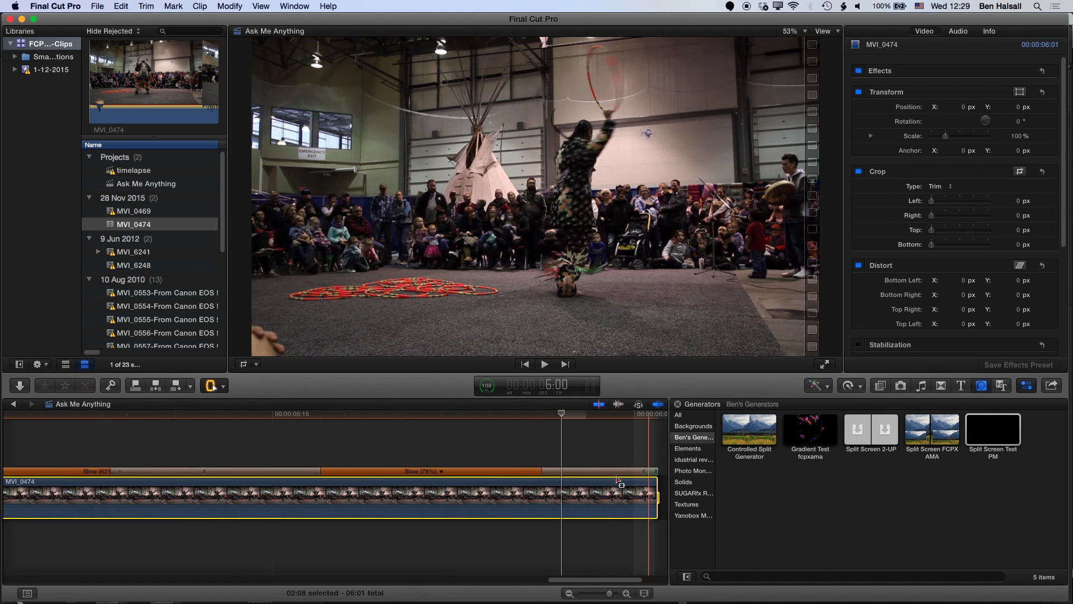
left_click_drag(468, 505, 312, 504)
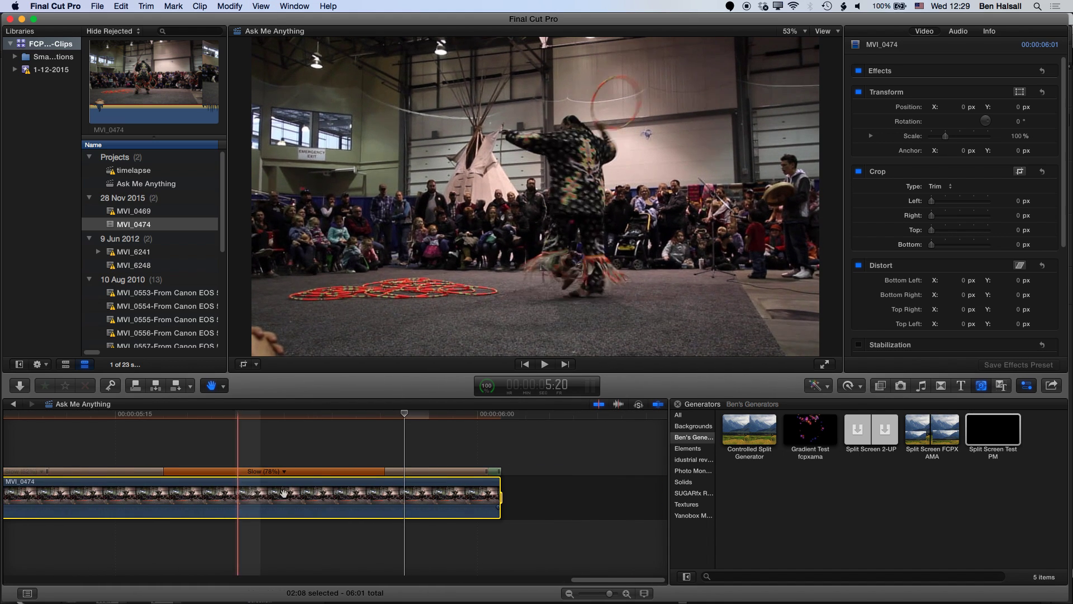
key("a")
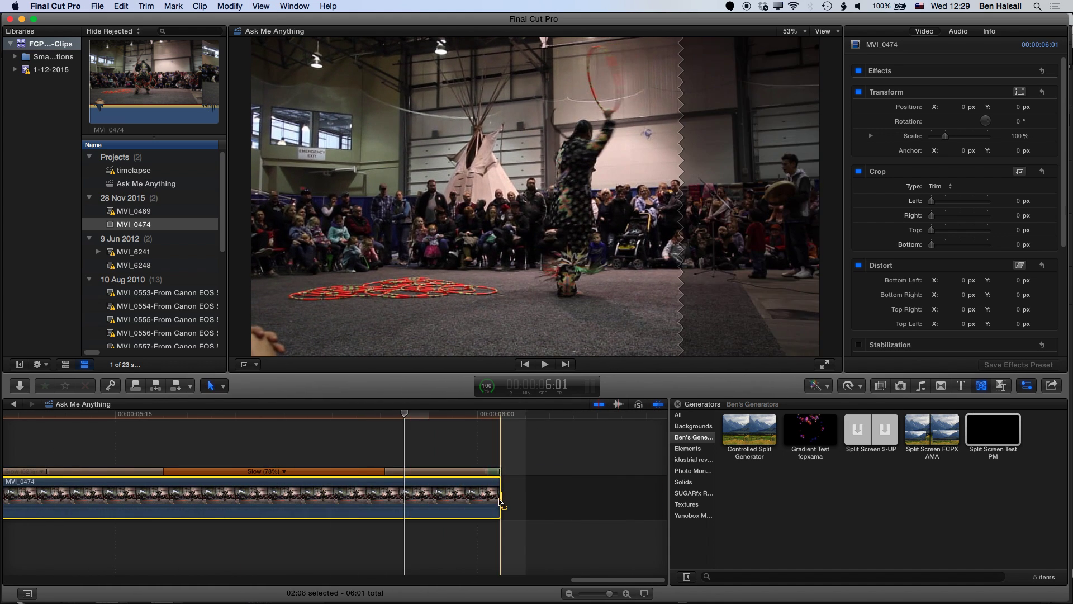
left_click(520, 498)
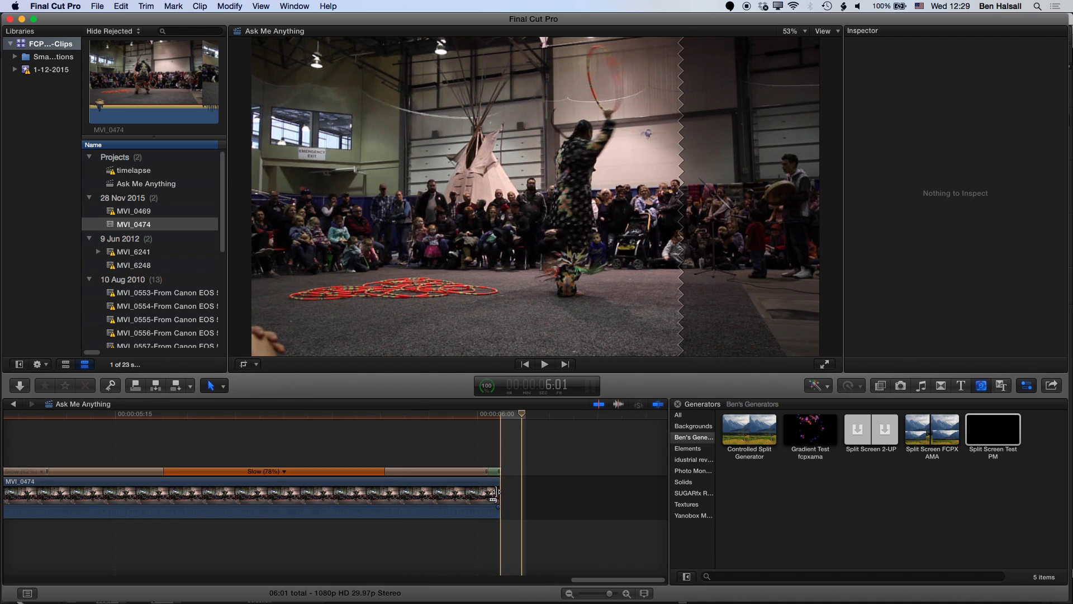
left_click_drag(500, 495, 663, 484)
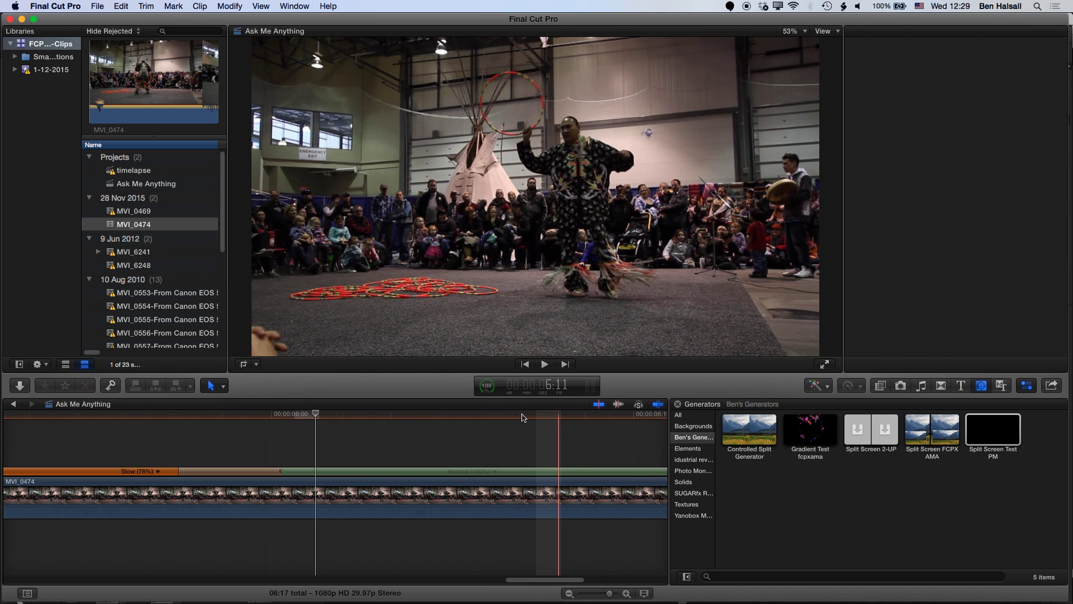
left_click(153, 429)
key("space")
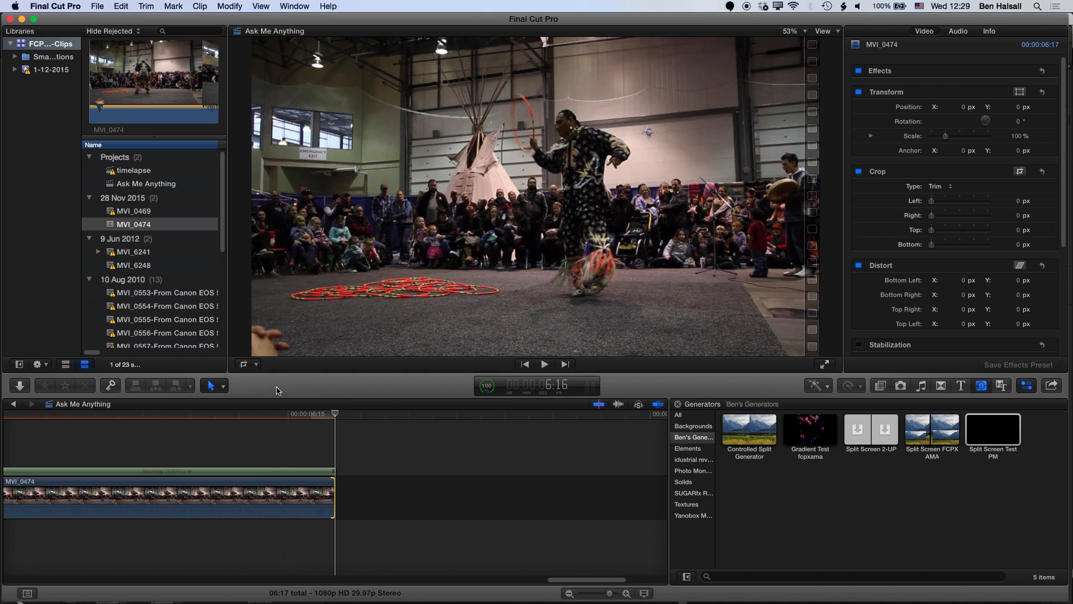
left_click_drag(556, 579, 505, 584)
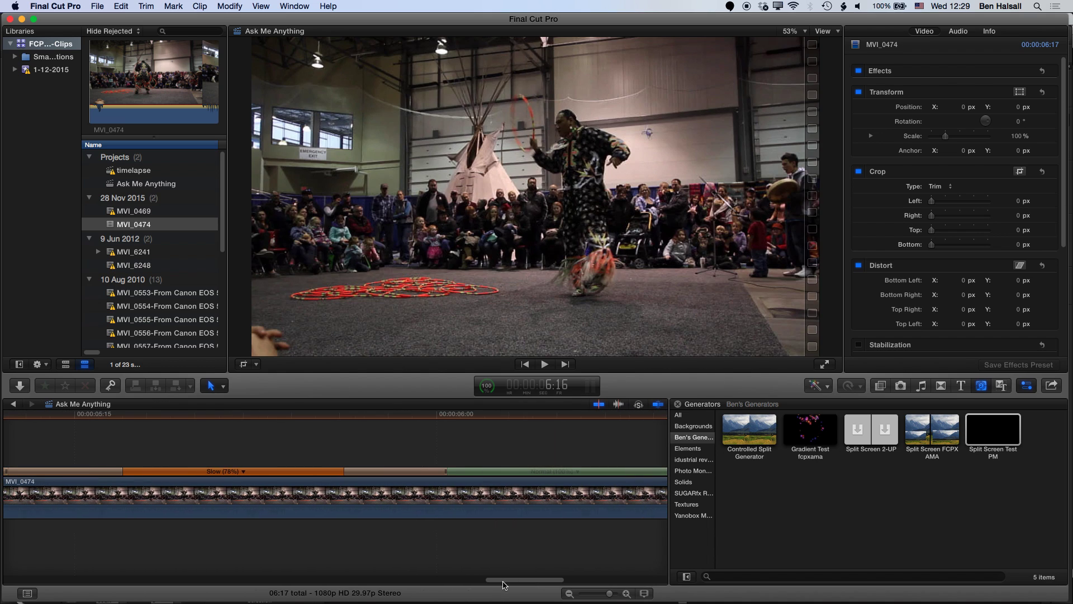
key("shift+z")
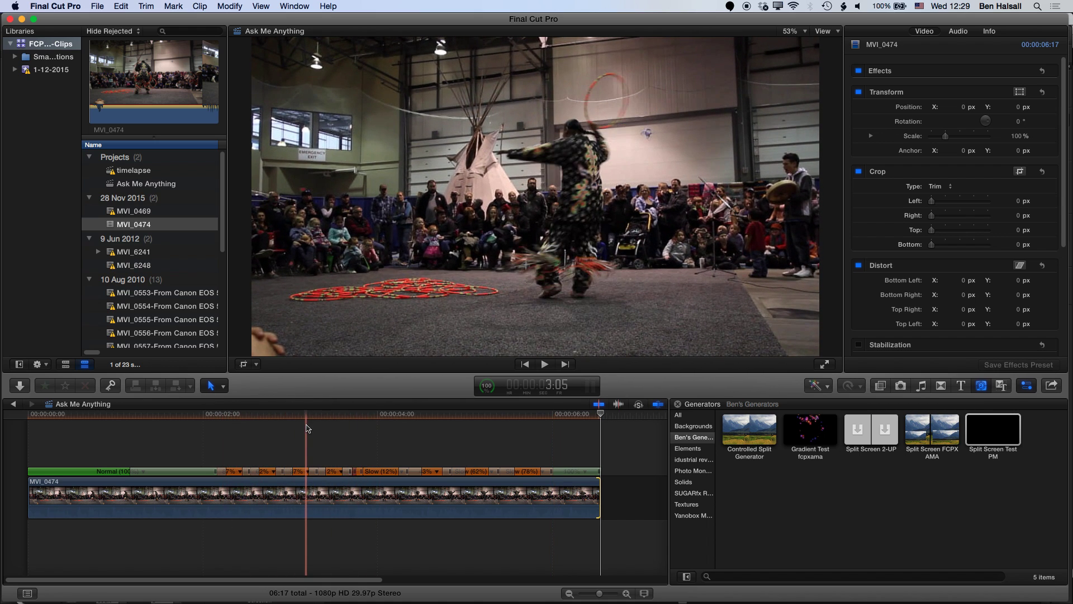
Add a Hold near 3:00 with Shift-H and widen it, making the clip 6:27
key("super+equal")
key("super+equal")
key("super+equal")
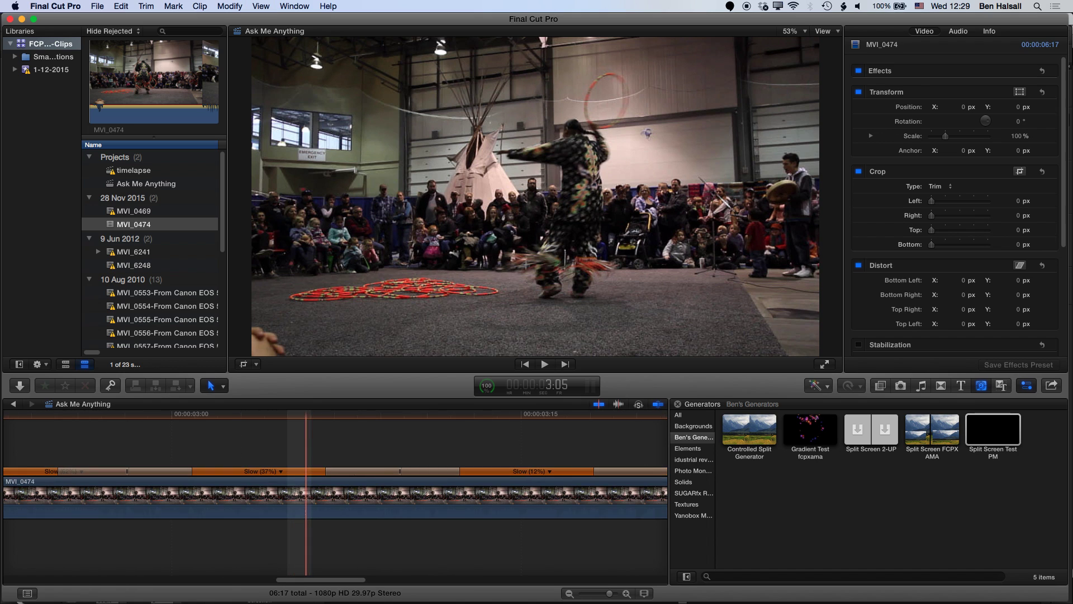
key("shift+h")
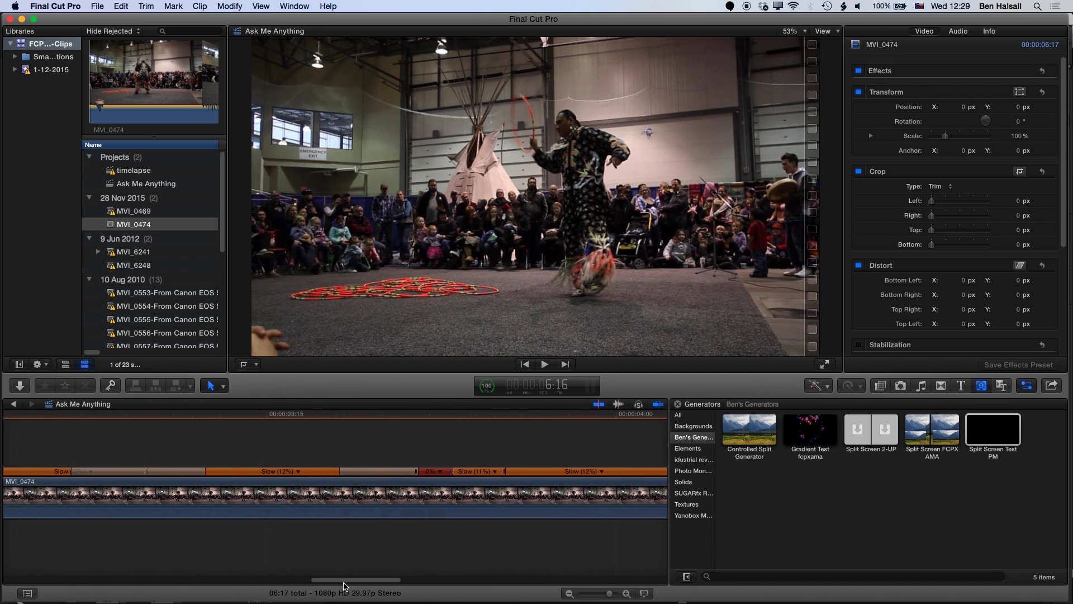
left_click_drag(443, 471, 622, 475)
key("shift+z")
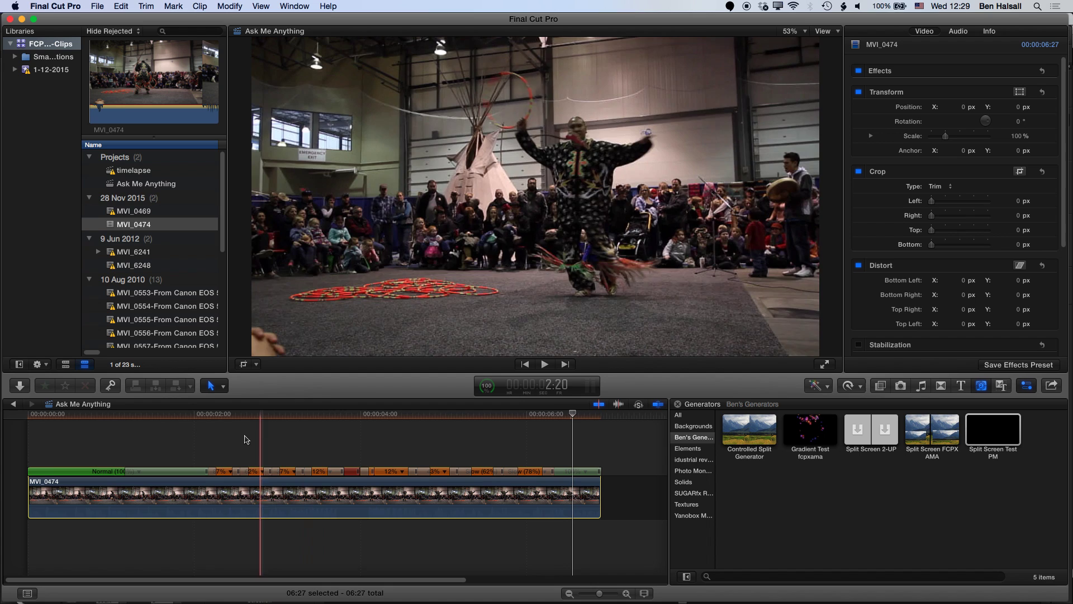
Add a freeze frame of the opening frame at the start of the timeline
left_click(32, 417)
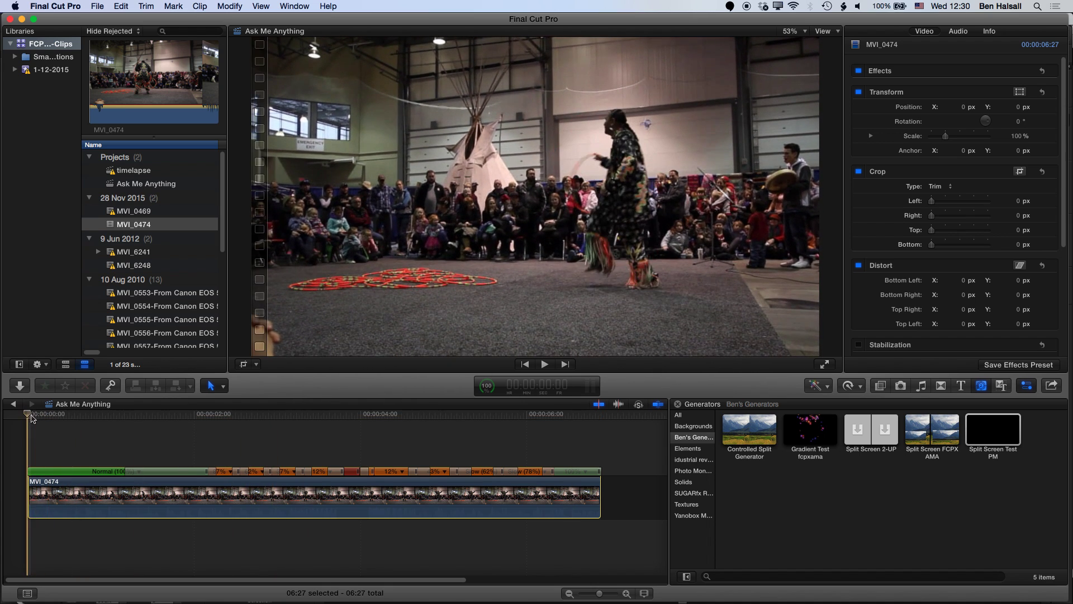
left_click(123, 6)
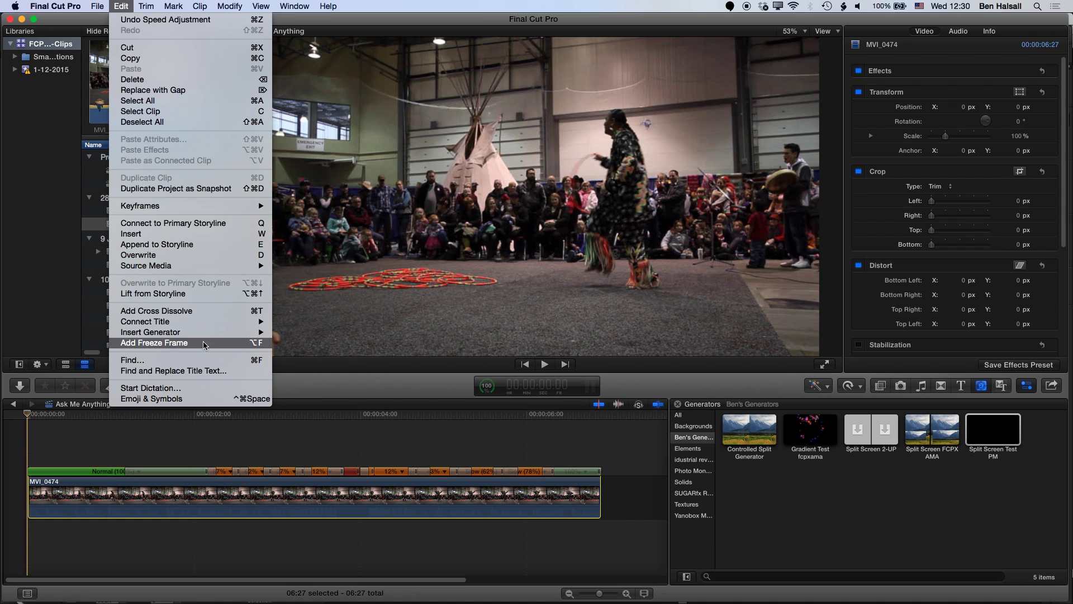
left_click(253, 343)
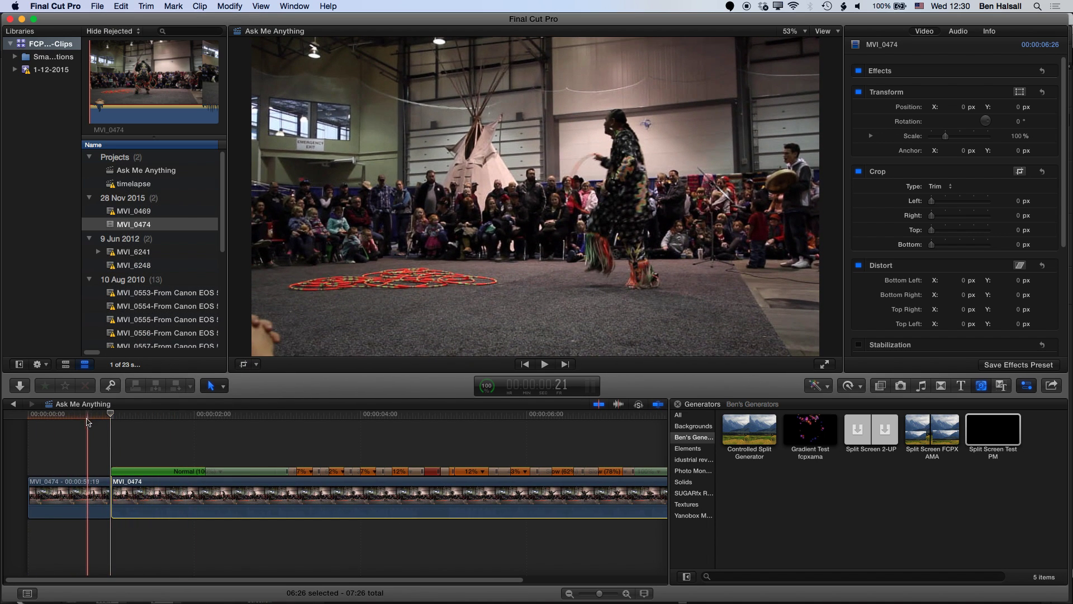
Adjust the freeze frame's length, then select and delete it
key("Home")
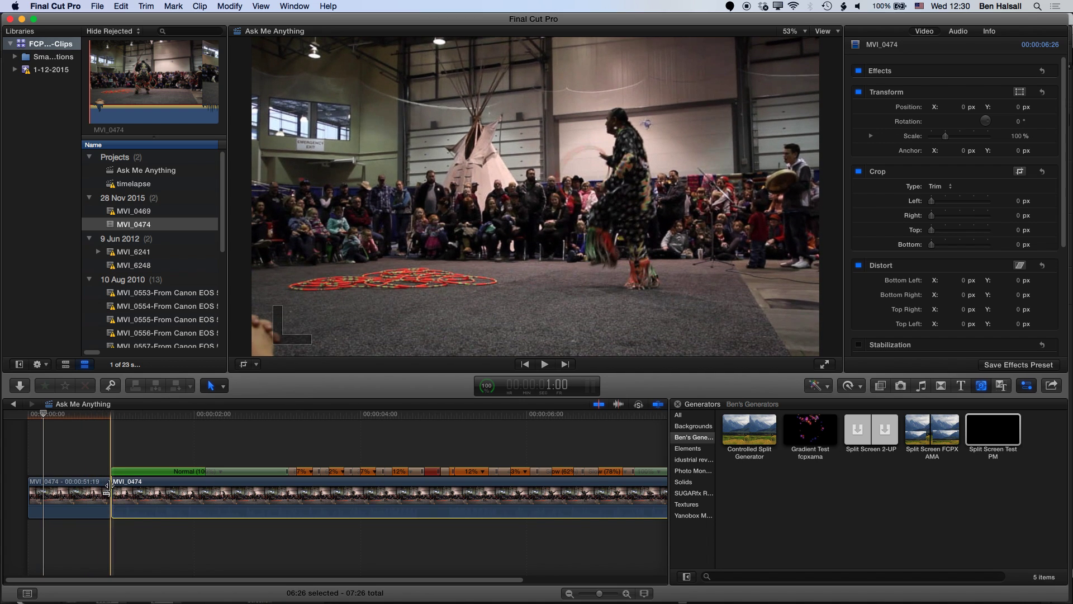
mouse_move(109, 485)
left_mouse_down()
mouse_move(207, 491)
mouse_move(110, 493)
left_mouse_up()
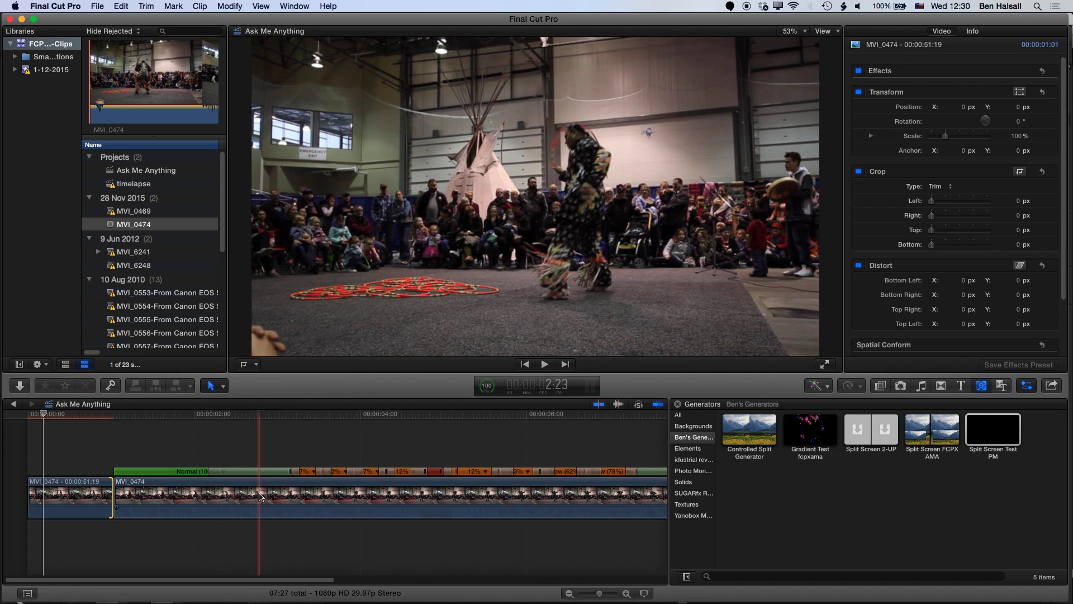
left_click(87, 493)
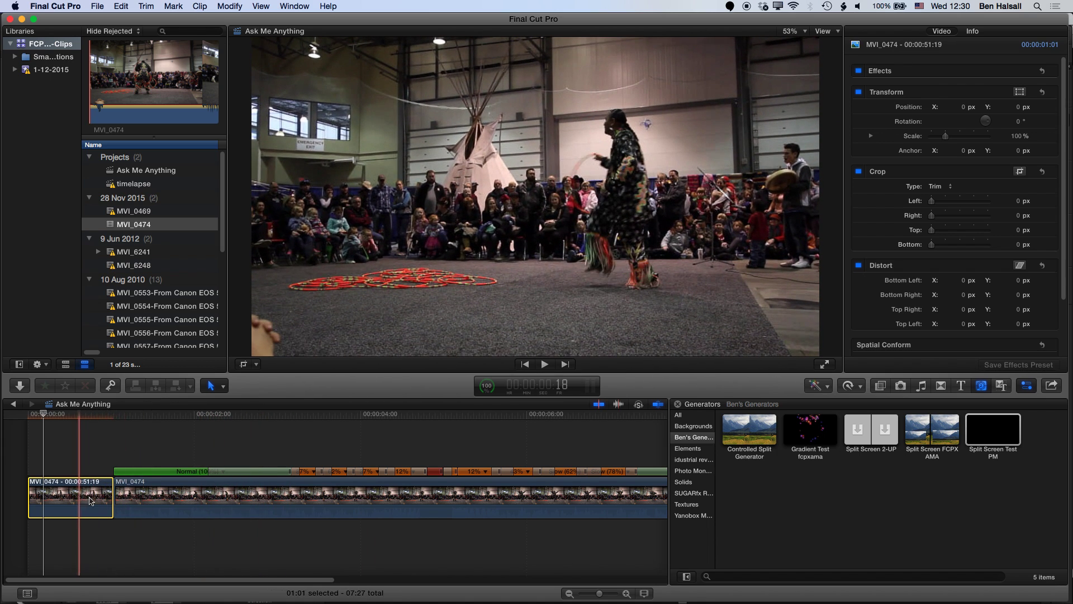
key("Delete")
Set the whole MVI_0474 clip's retime video quality to Frame Blending
left_click(124, 485)
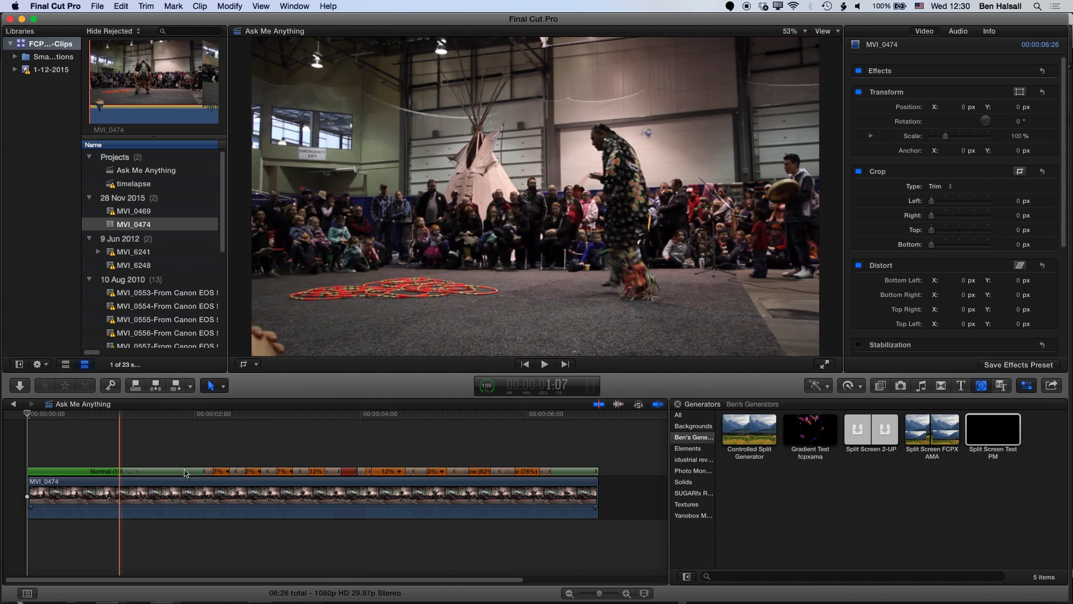
left_click(861, 385)
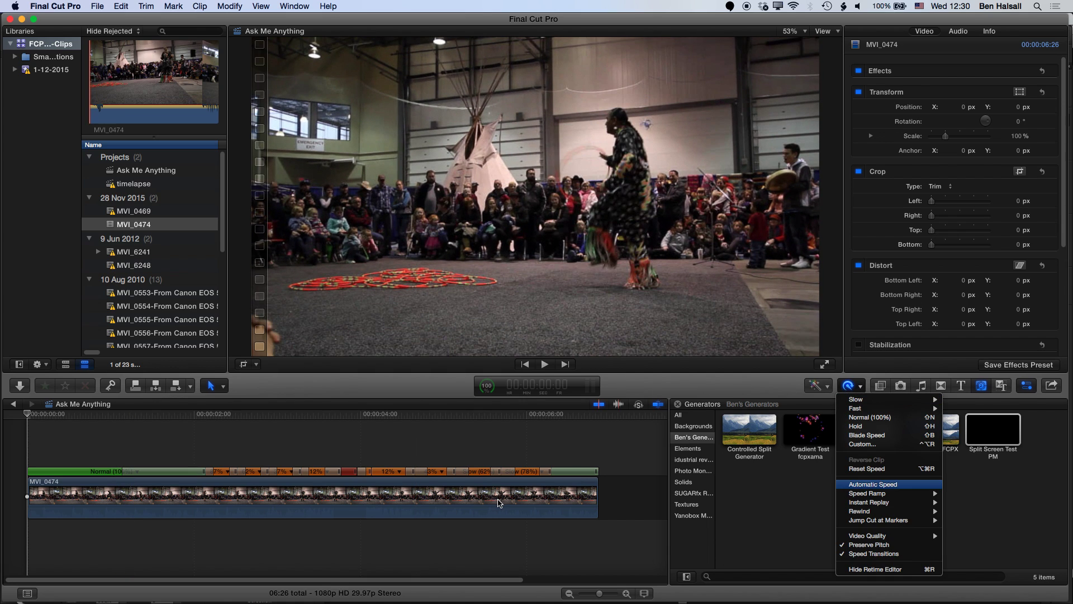
left_click(872, 484)
left_click(451, 494)
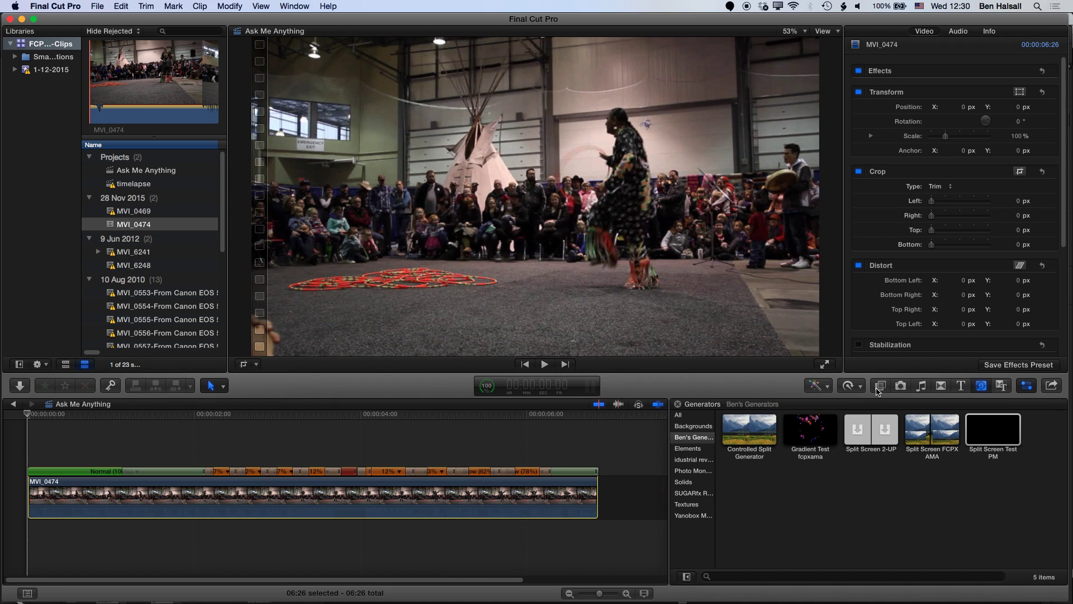
left_click(861, 386)
mouse_move(873, 536)
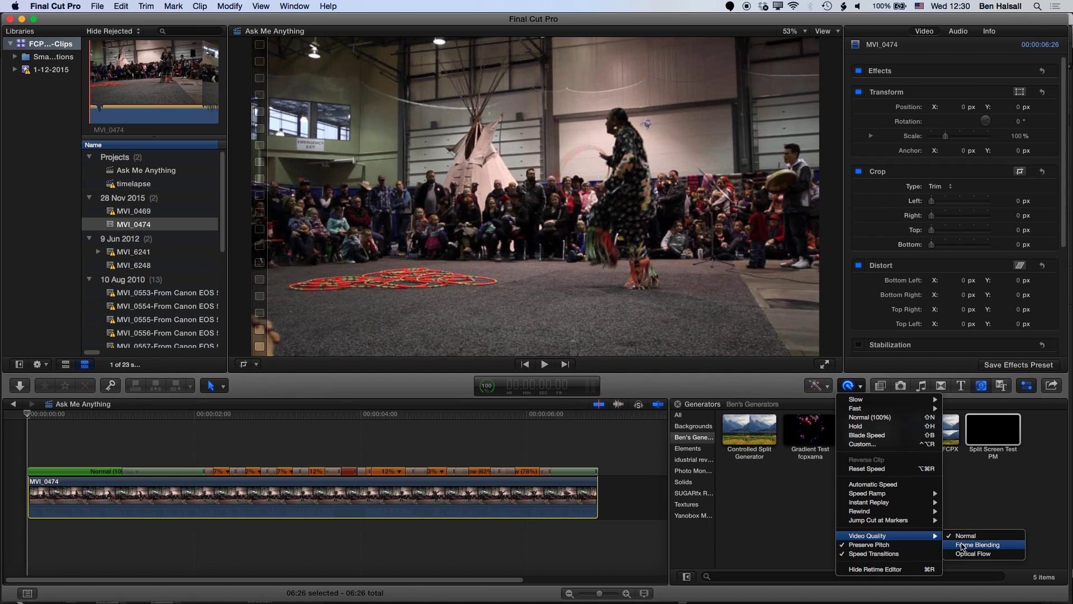
left_click(963, 545)
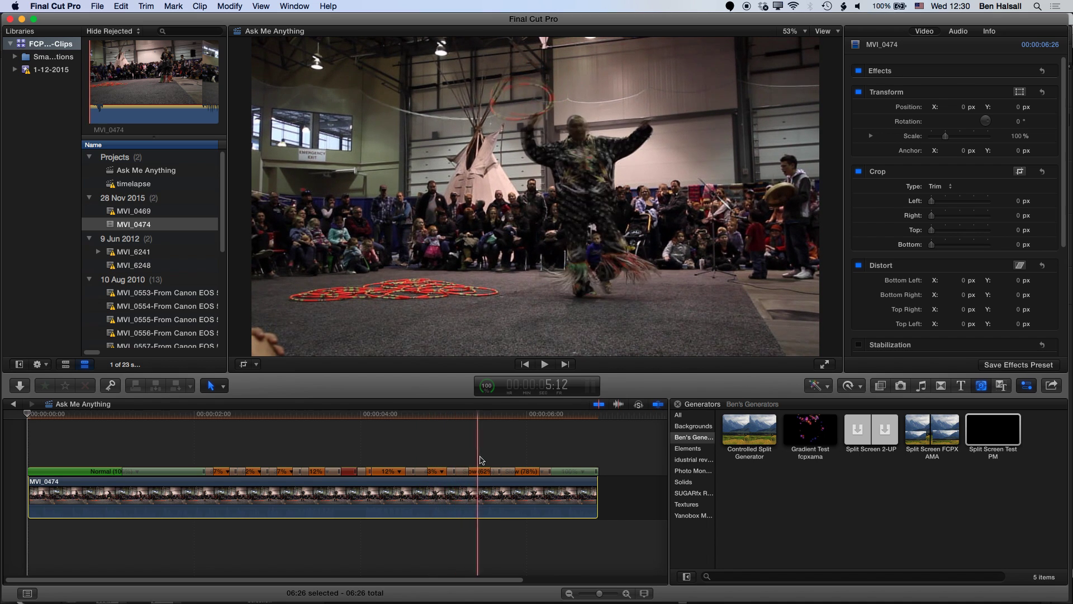
Switch MVI_0474's retime video quality to Optical Flow
left_click(862, 386)
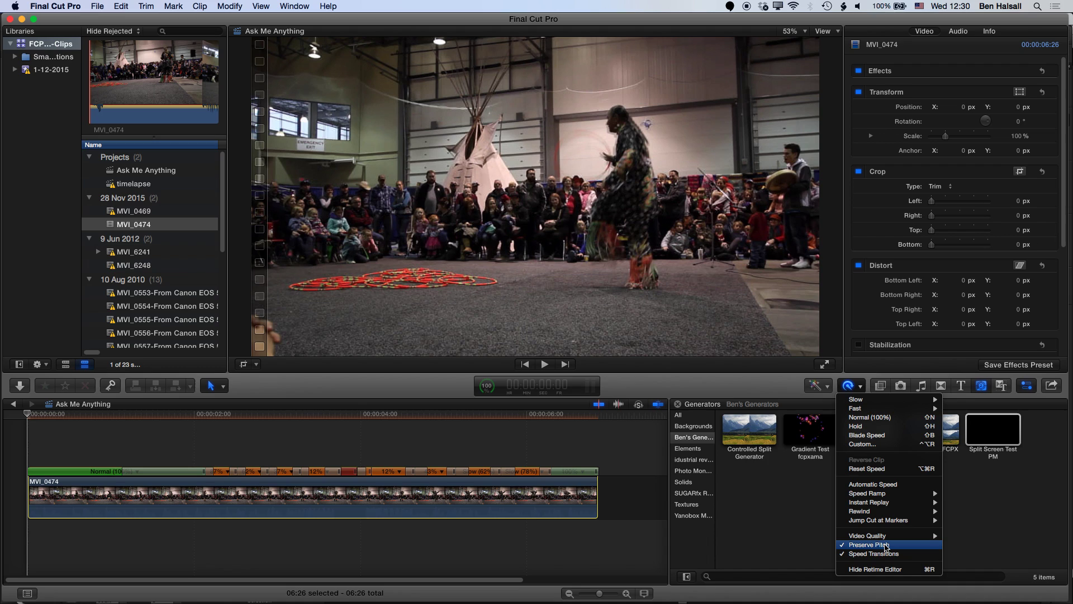
mouse_move(895, 536)
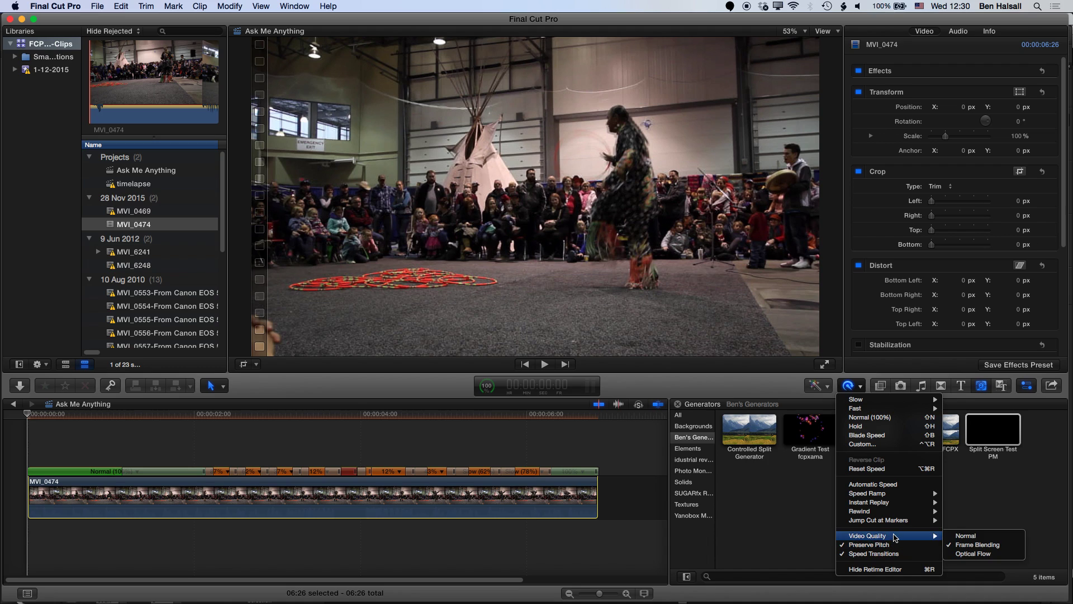
left_click(974, 553)
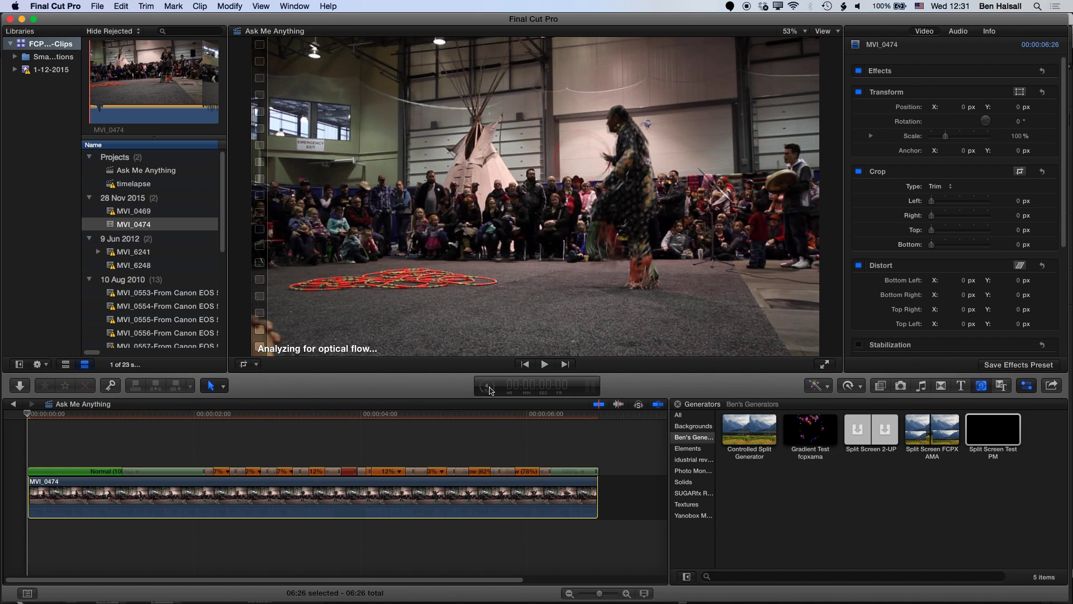
Check the analysis and rendering progress in Background Tasks, then close it
left_click(490, 389)
key("super+9")
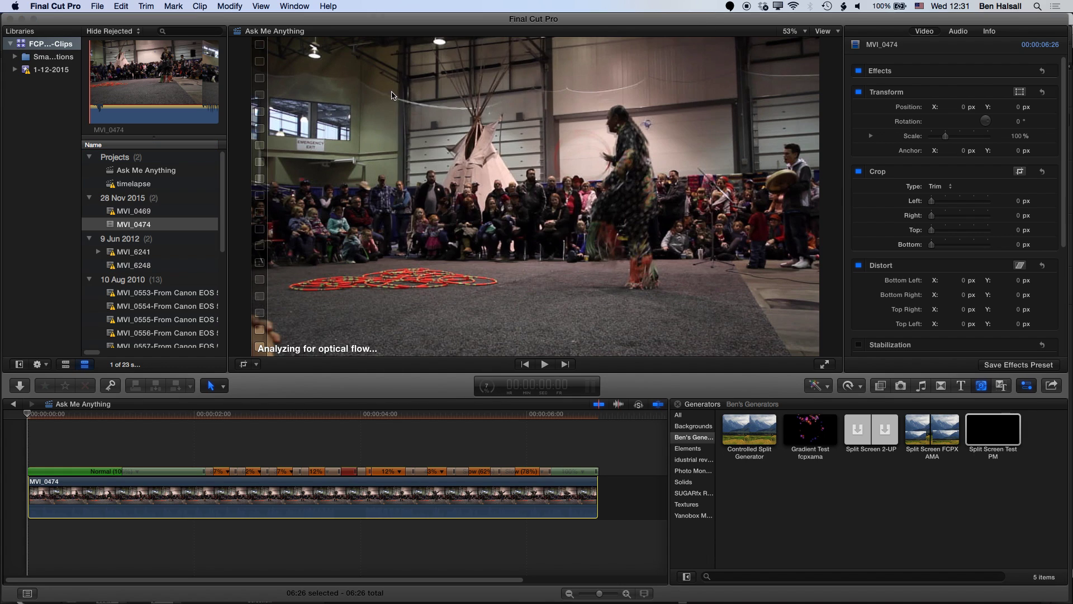
left_click(486, 388)
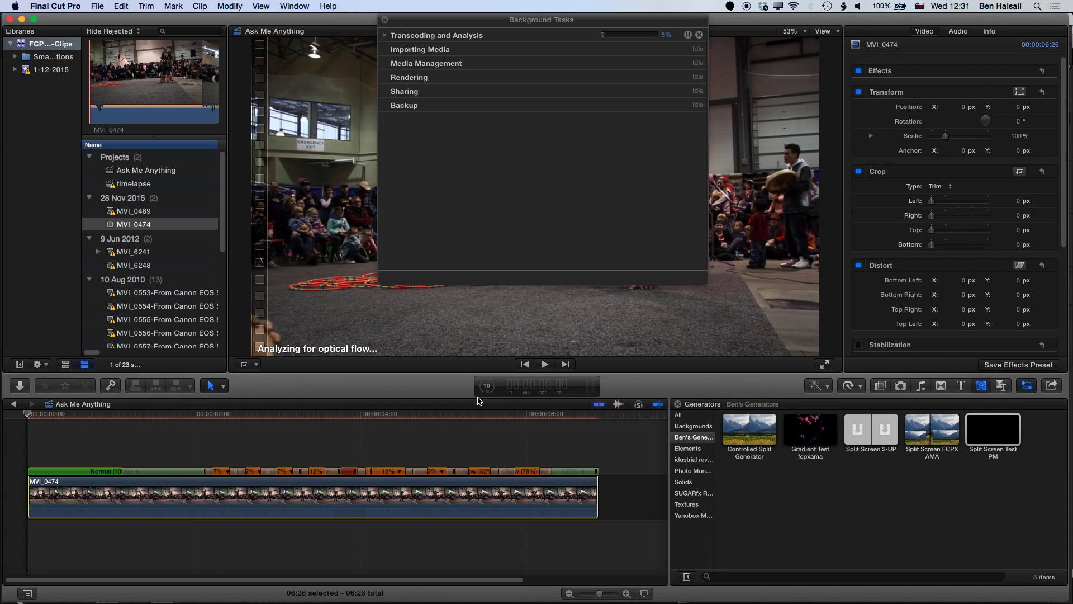
left_click(385, 43)
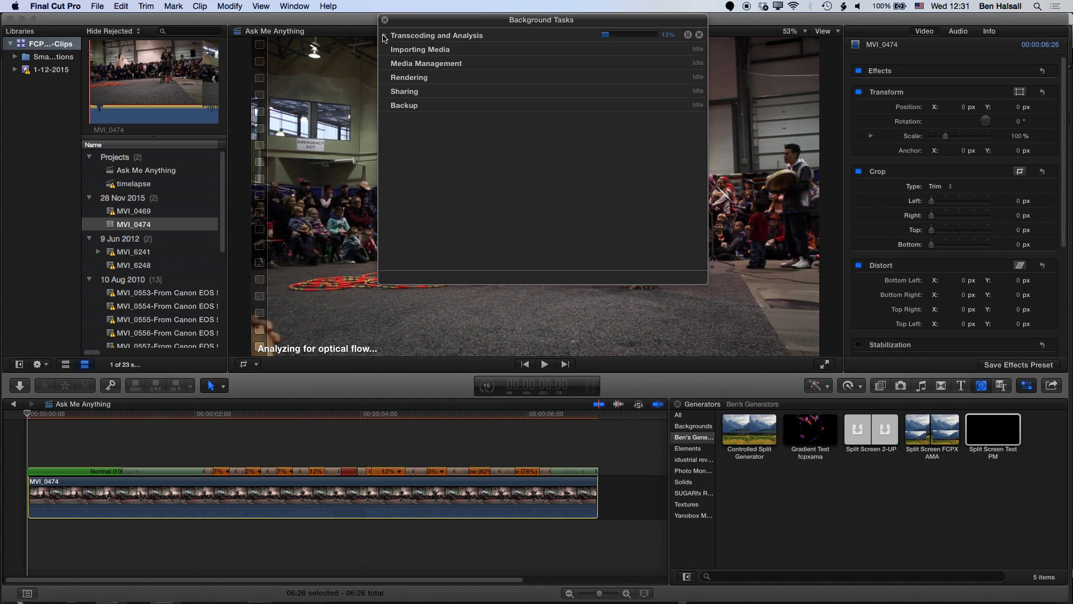
left_click(384, 35)
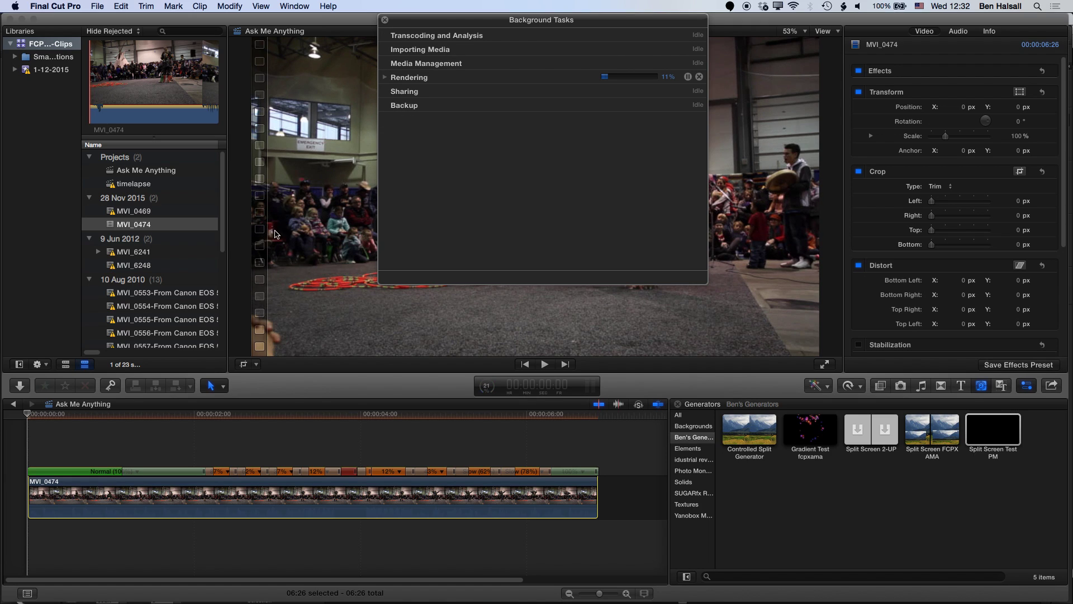
left_click(385, 77)
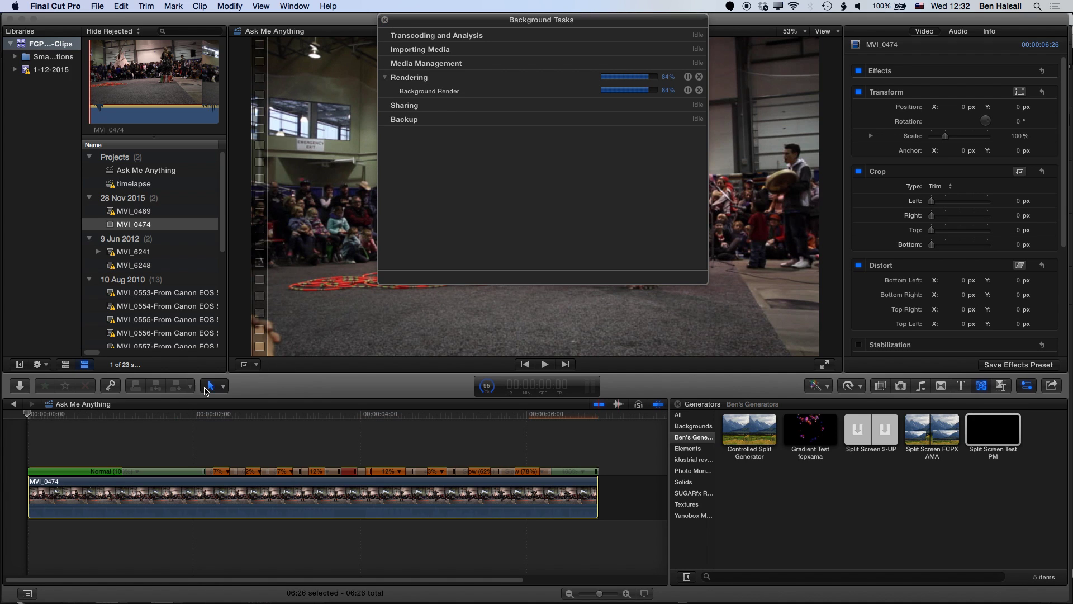
left_click(168, 418)
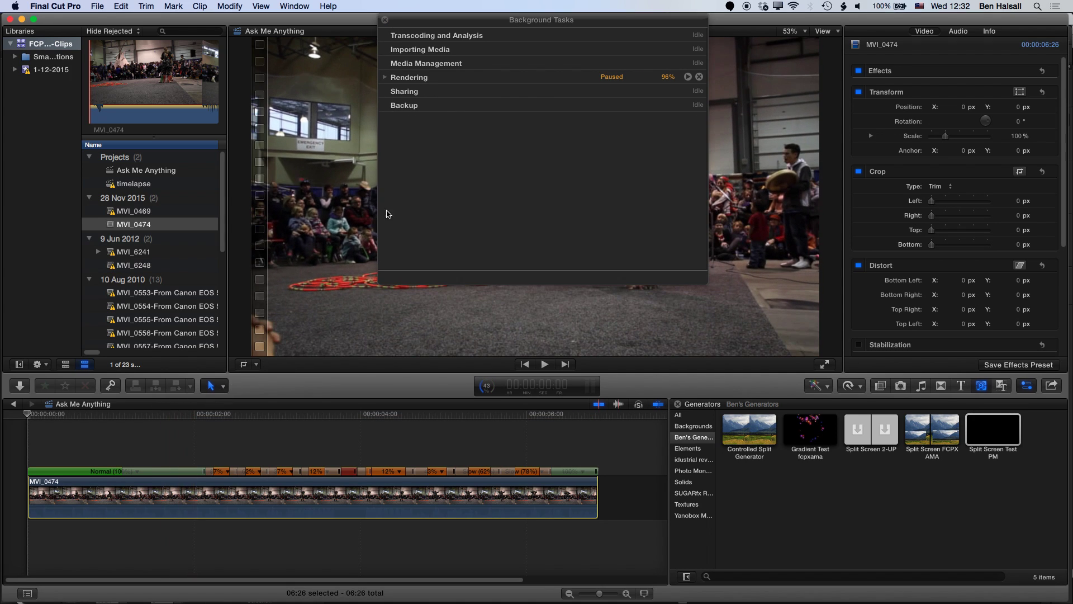
left_click(385, 20)
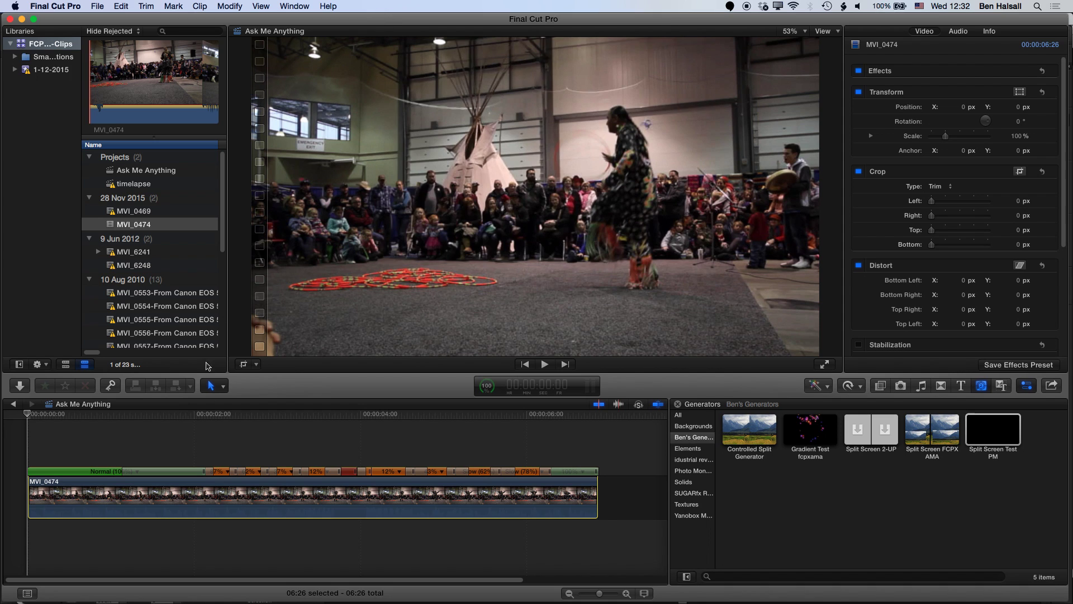
Play back the retimed clip and set the viewer zoom to 100%
left_click(165, 421)
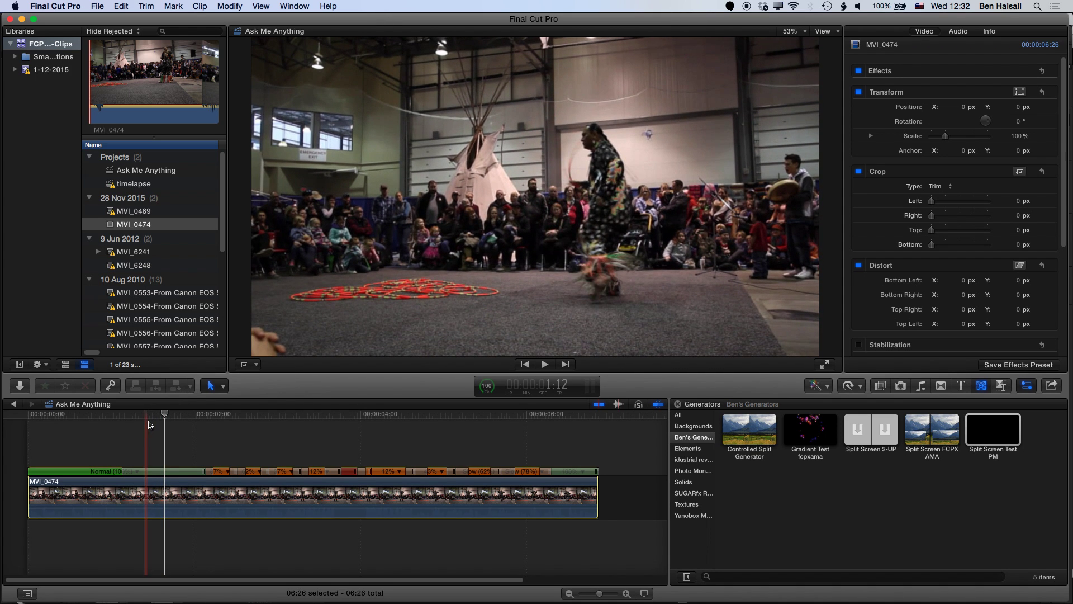
key("space")
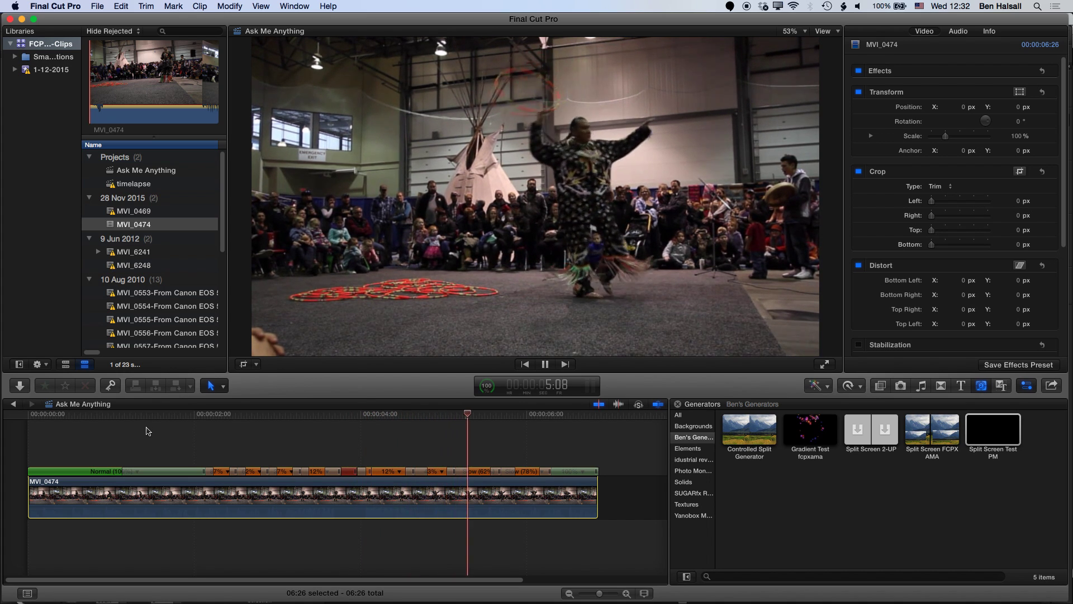
key("space")
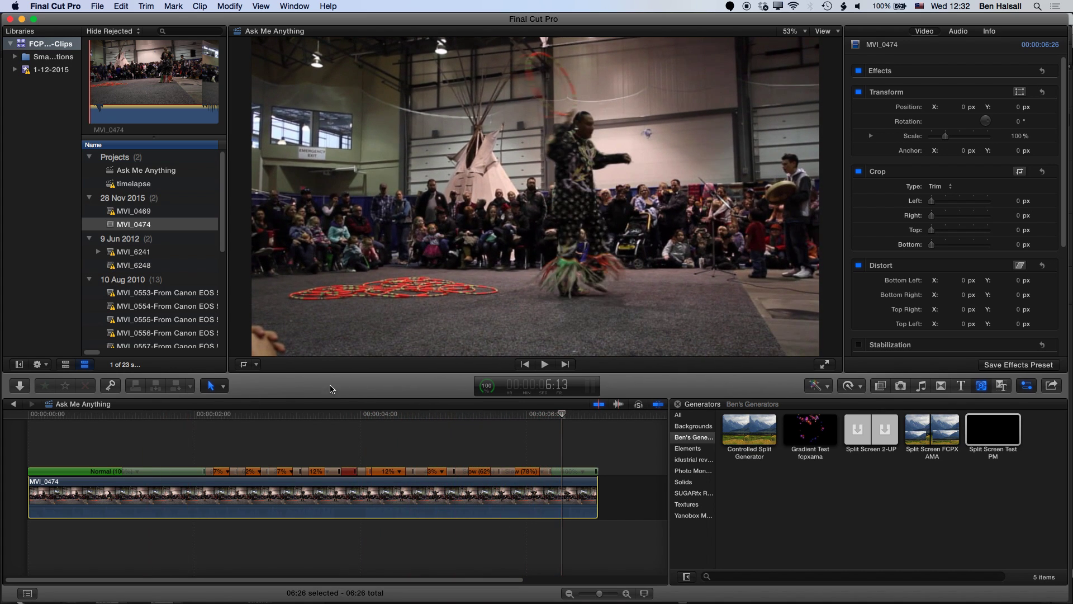
left_click(800, 31)
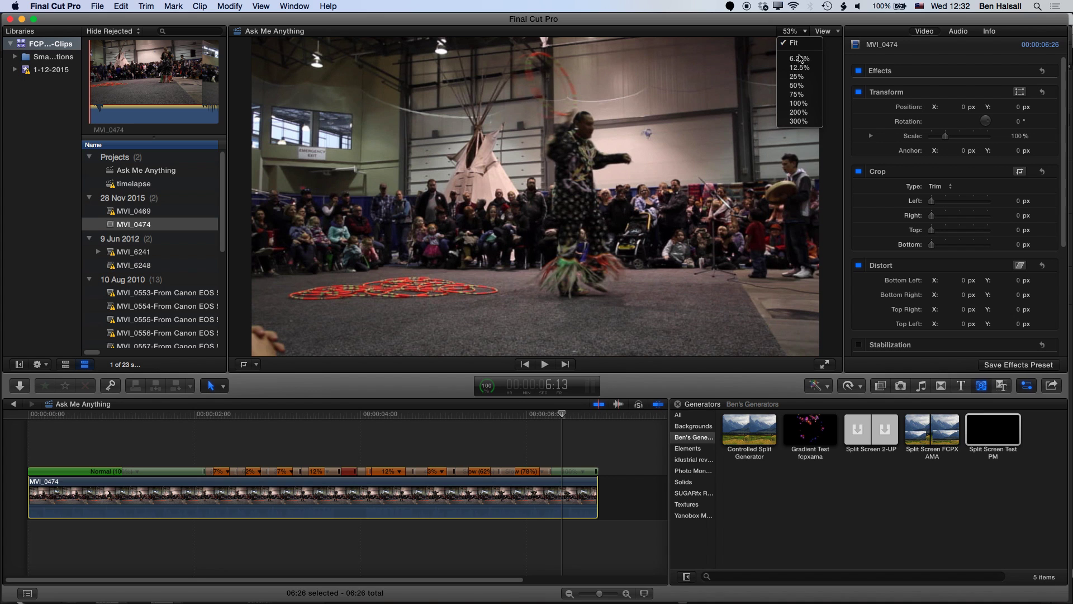
left_click(803, 103)
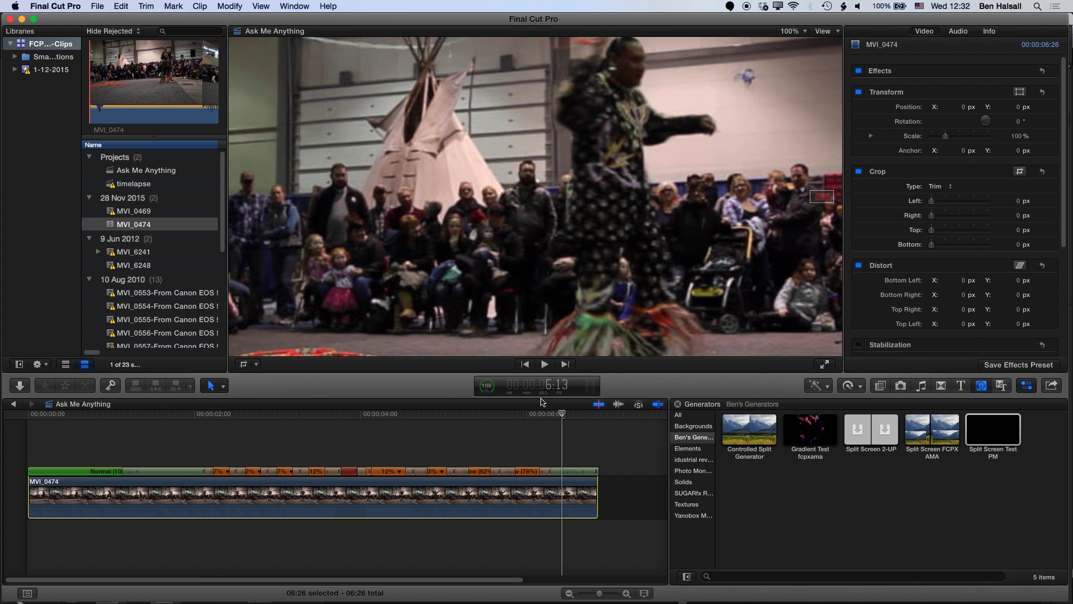
Replay the slowed section from about 4 seconds, then bring up the Retime menu at about 4:12
left_click(368, 426)
key("space")
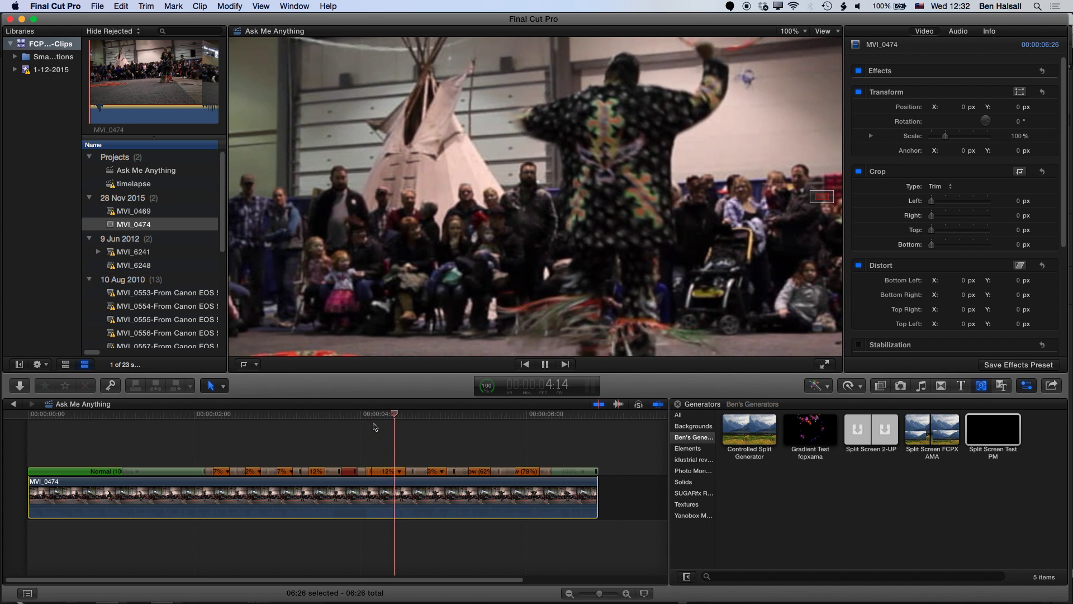
key("space")
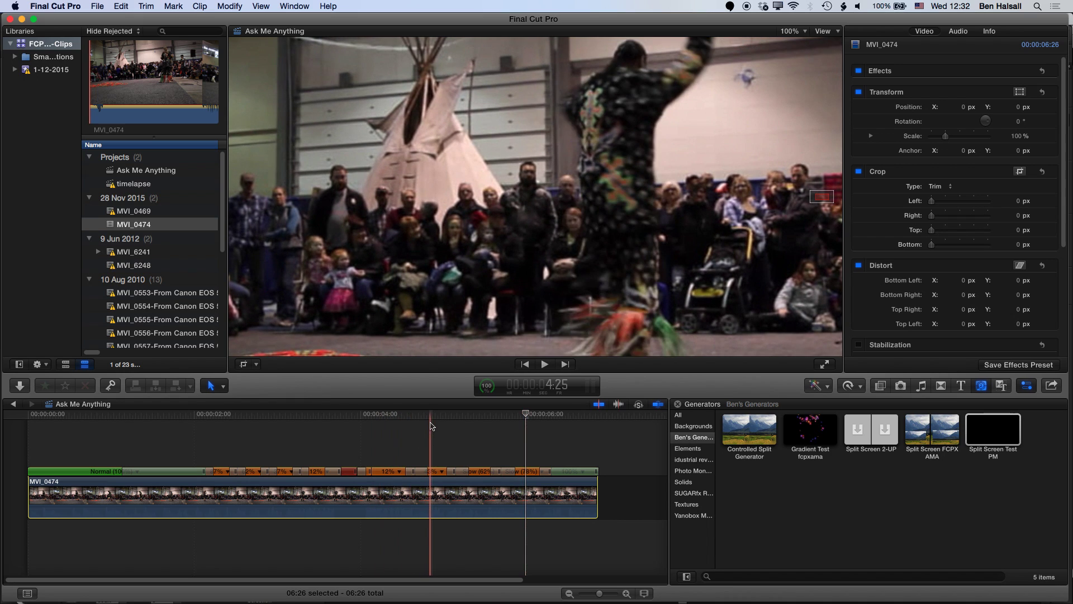
left_click(367, 429)
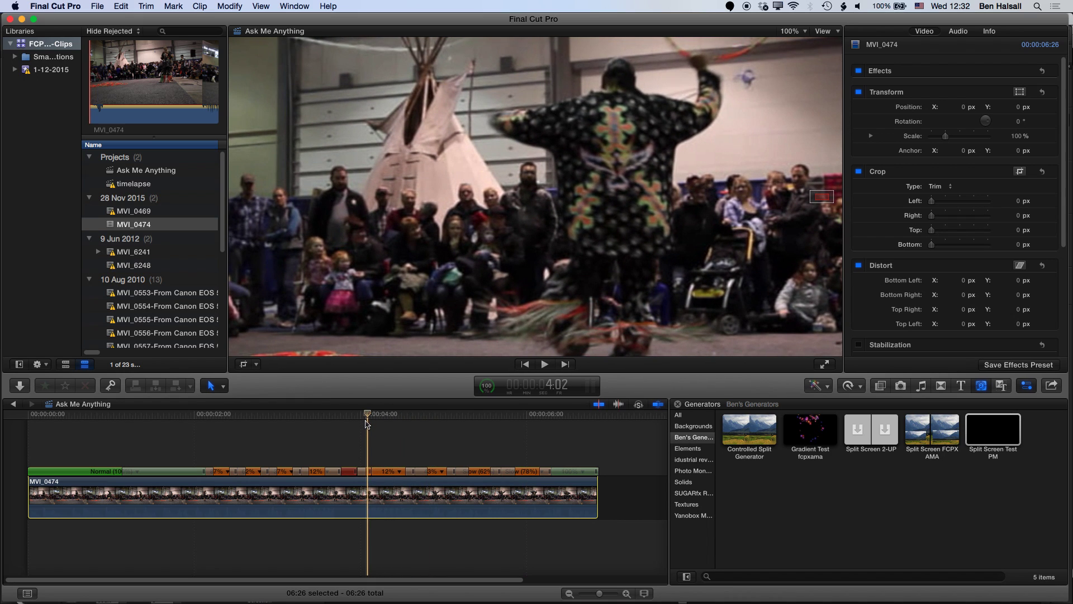
key("space")
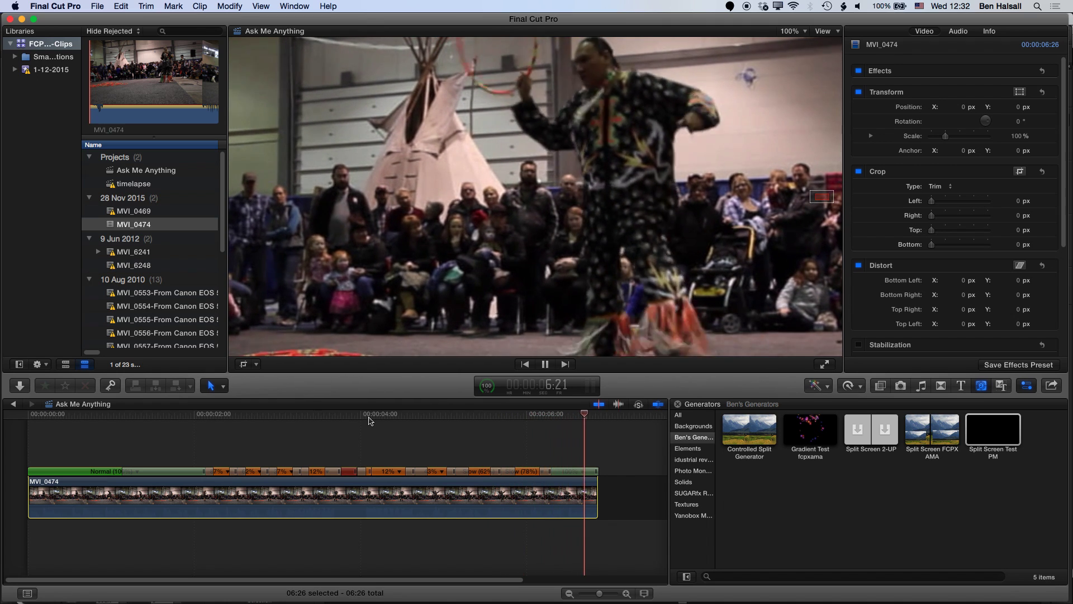
left_click(370, 420)
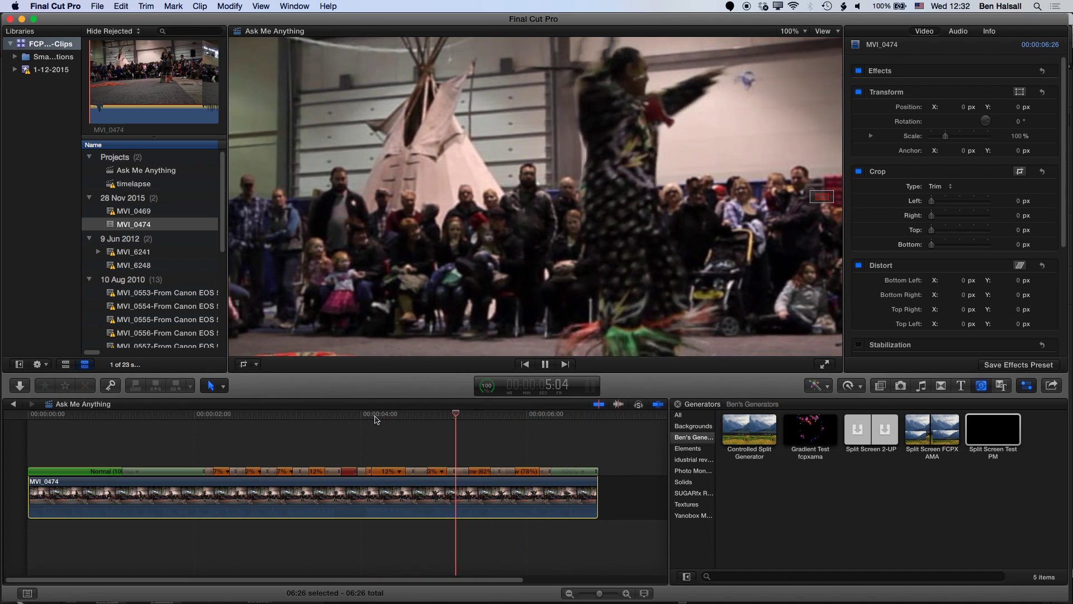
key("space")
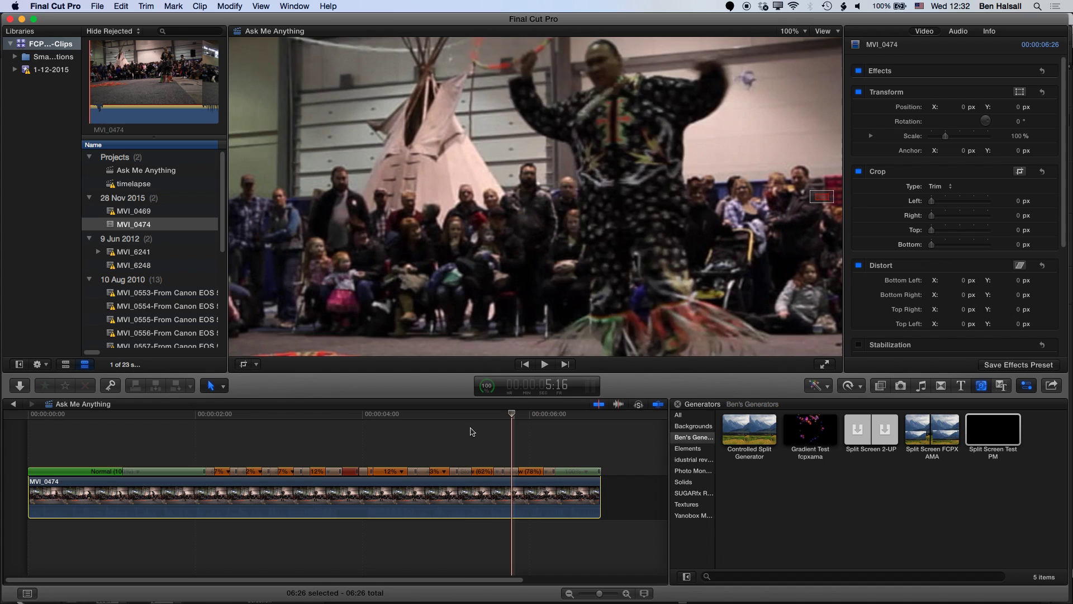
left_click(406, 423)
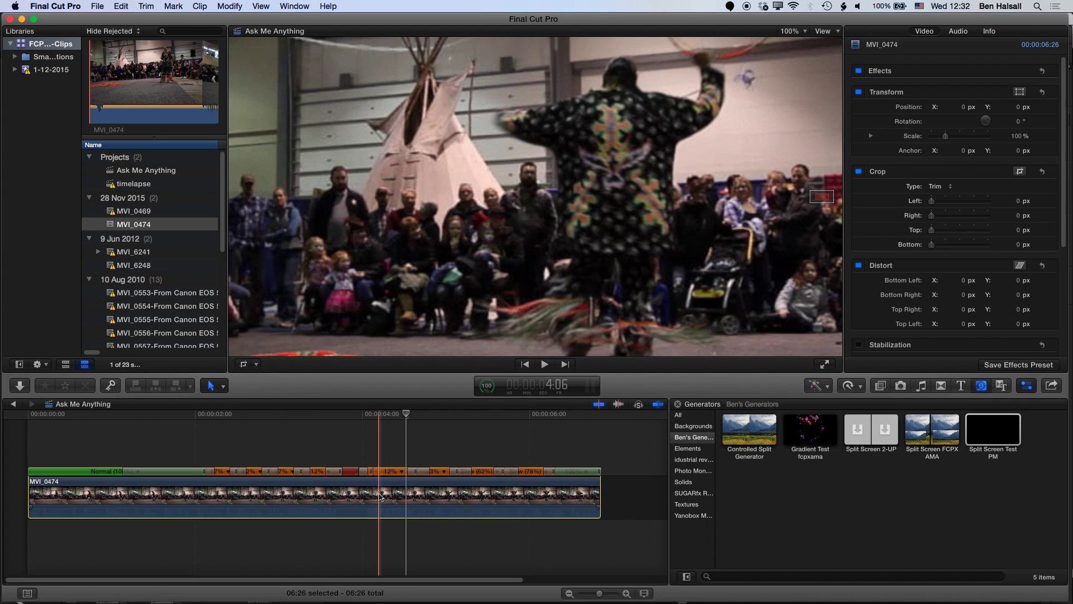
left_click(864, 388)
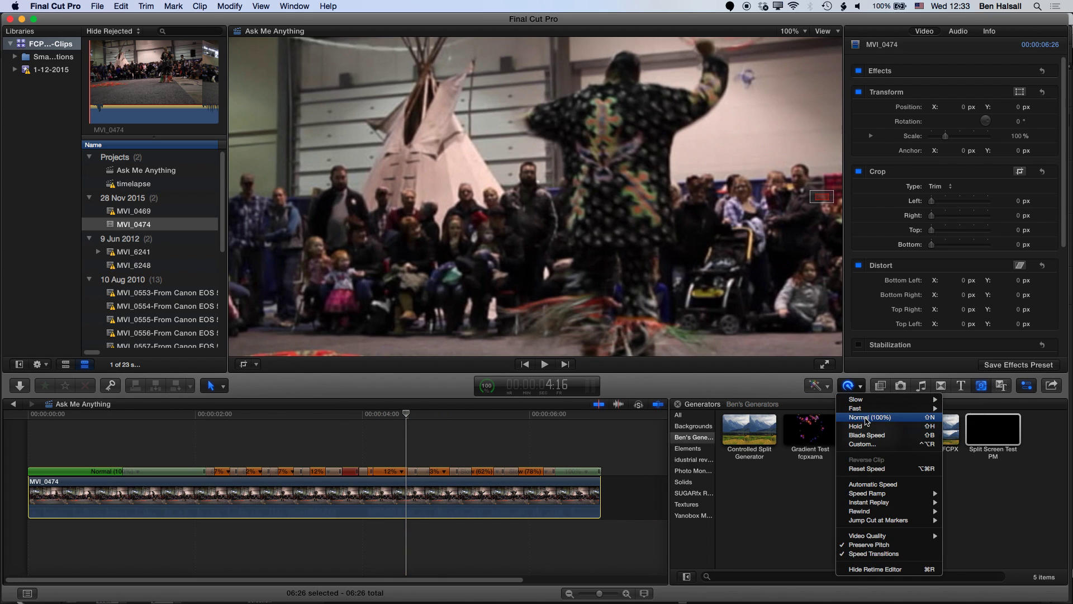
Reset MVI_0474 to Normal (100%) speed, running 4:16, and browse the Slow and Rewind submenus
left_click(865, 418)
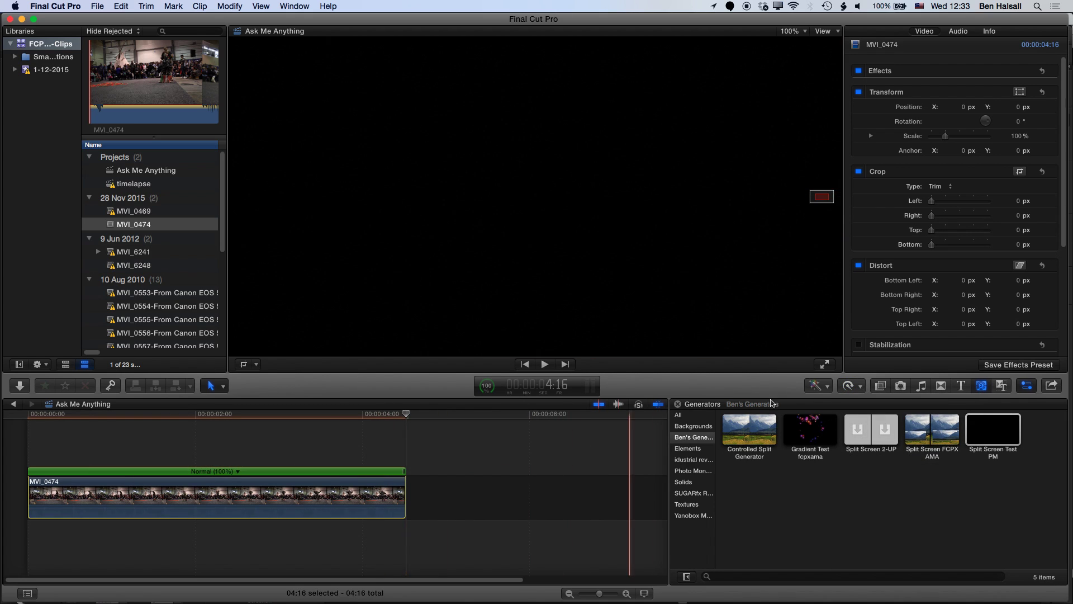
left_click(863, 387)
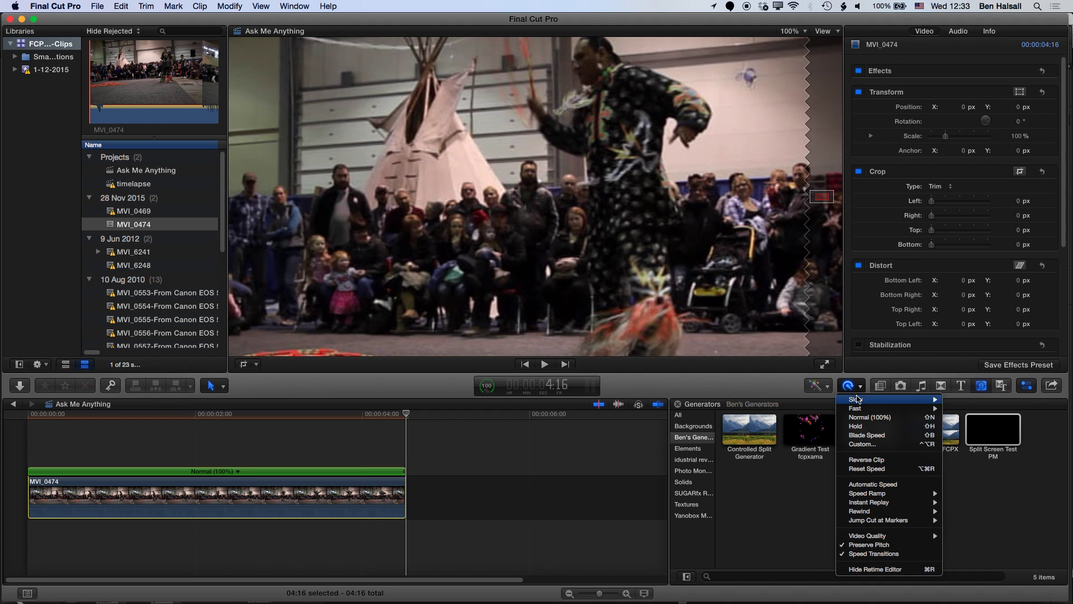
mouse_move(857, 399)
mouse_move(862, 516)
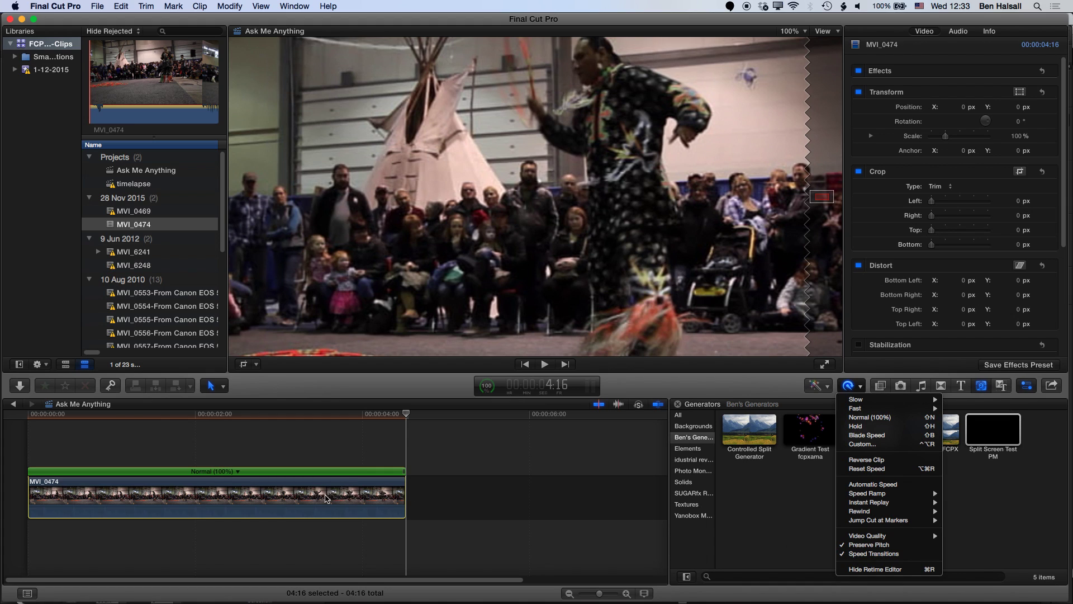
left_click(252, 499)
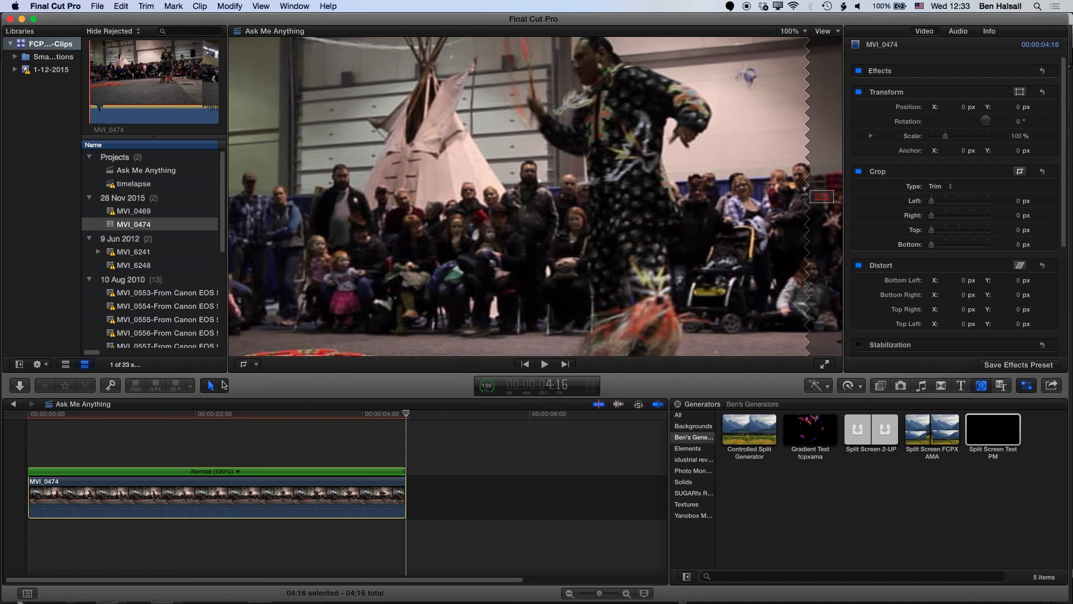
Select a short range in the clip's middle and slow it to 50%
key("r")
left_click_drag(245, 496, 289, 494)
left_click(853, 385)
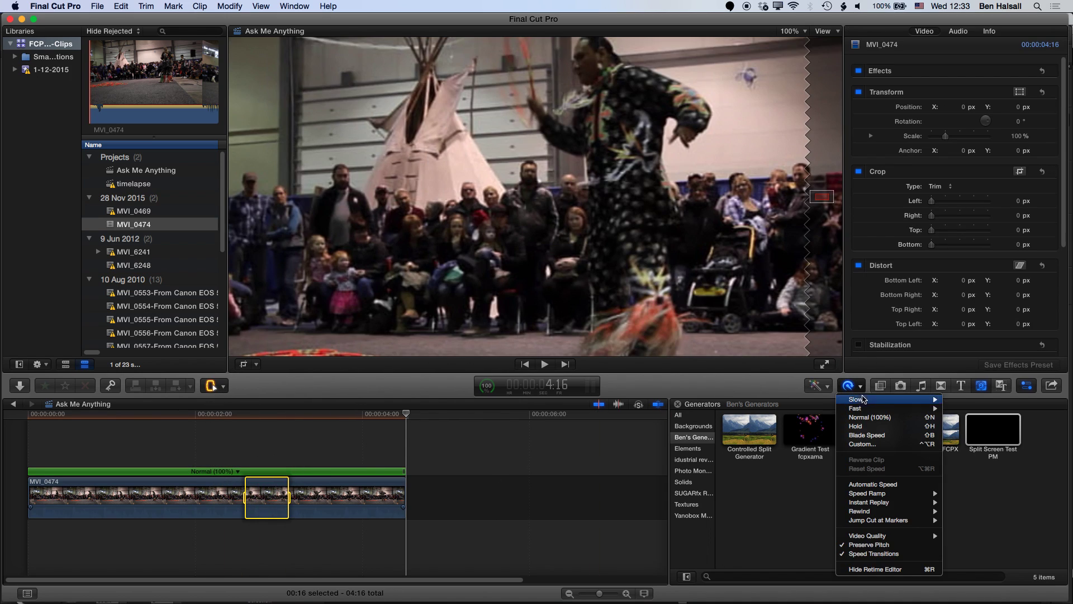
mouse_move(864, 410)
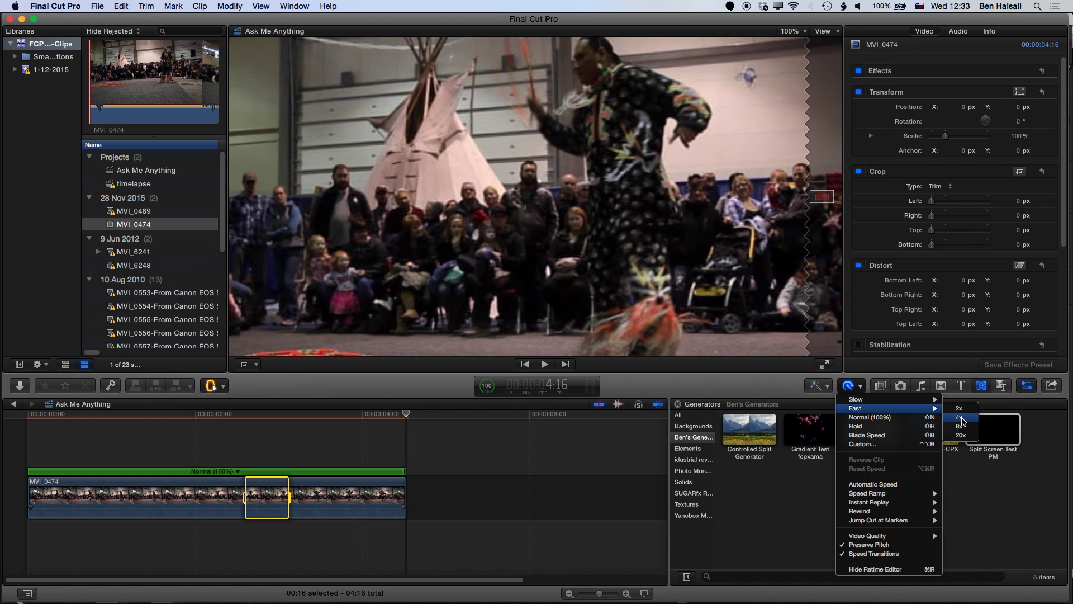
mouse_move(921, 400)
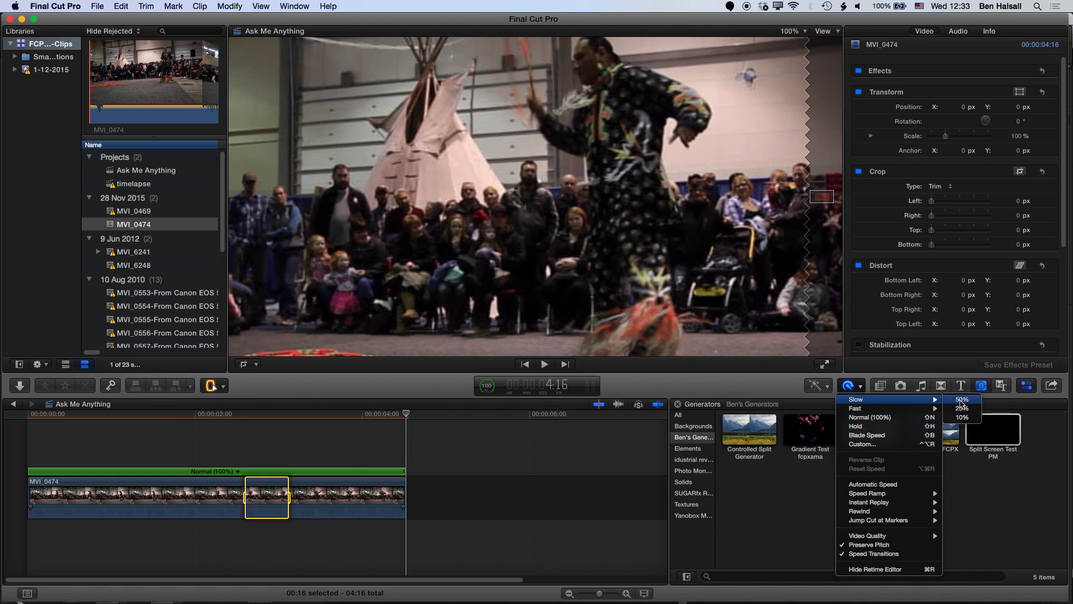
left_click(962, 401)
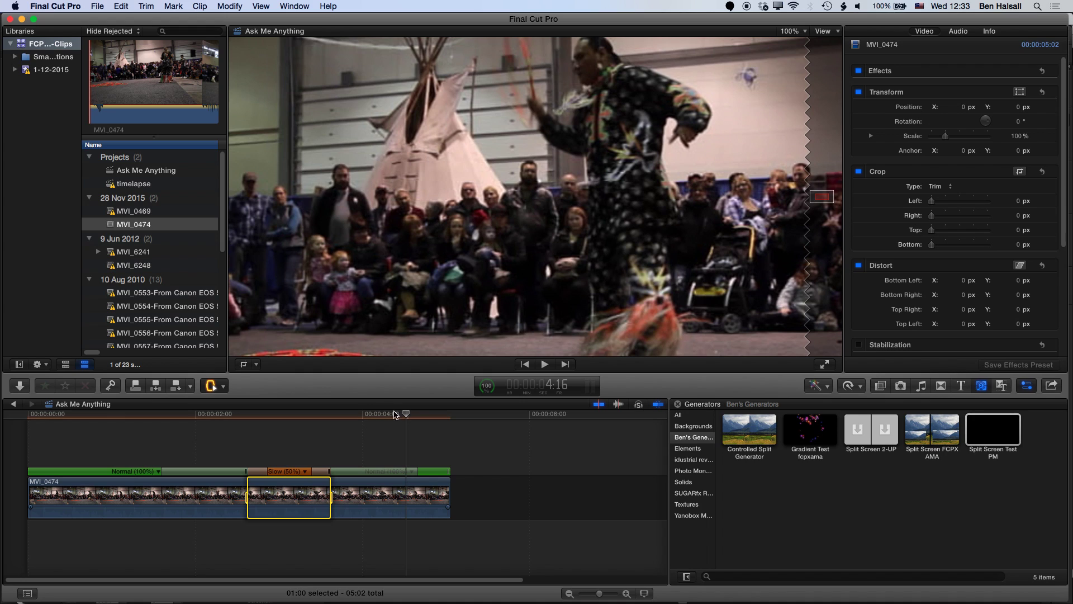
Slow the range from the 50% section's end to the clip's end to 25%
left_click_drag(355, 418, 330, 415)
key("i")
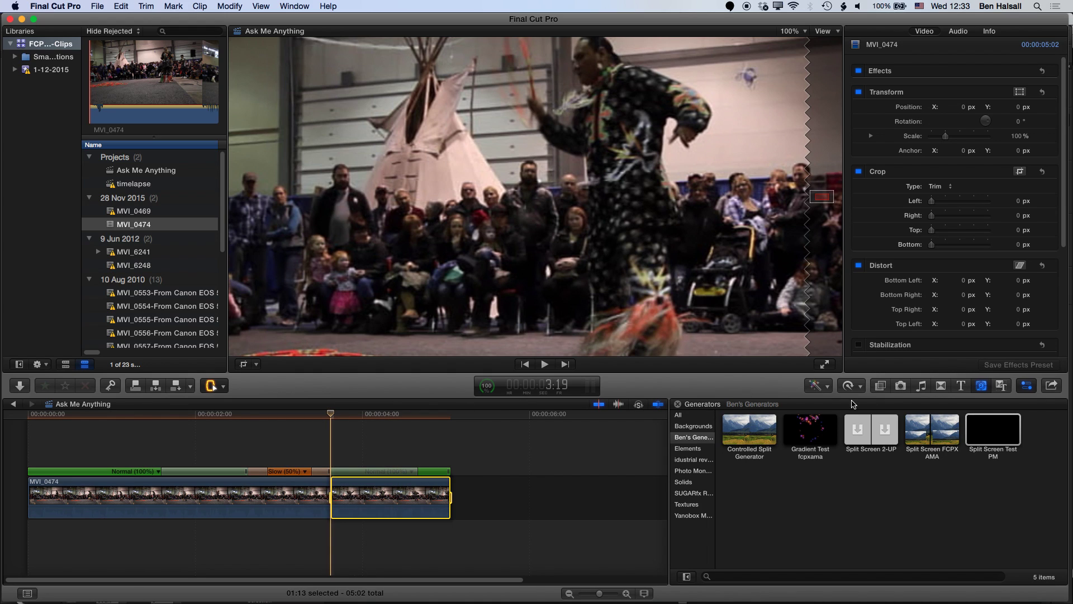
left_click(864, 386)
mouse_move(867, 403)
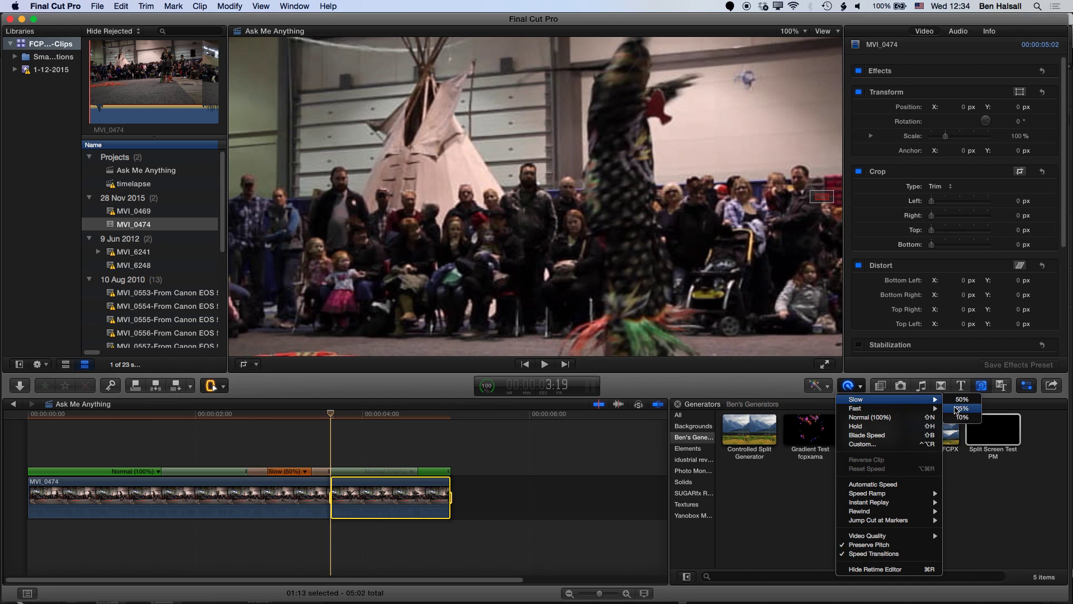
left_click(961, 408)
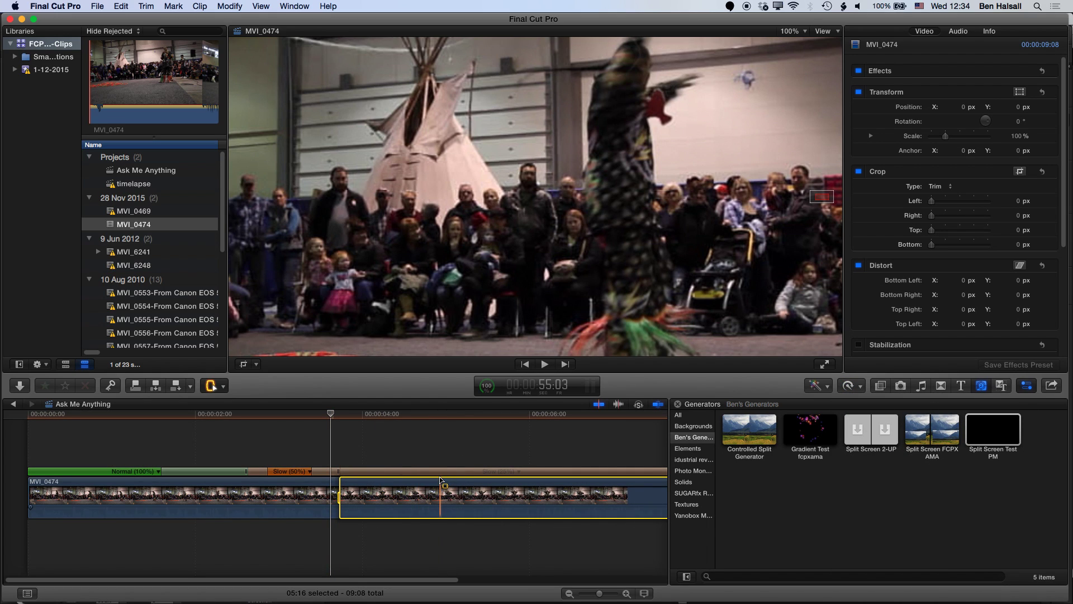
Fit the 9:08 retimed clip in the timeline and jump to its end
key("shift+z")
left_click(859, 385)
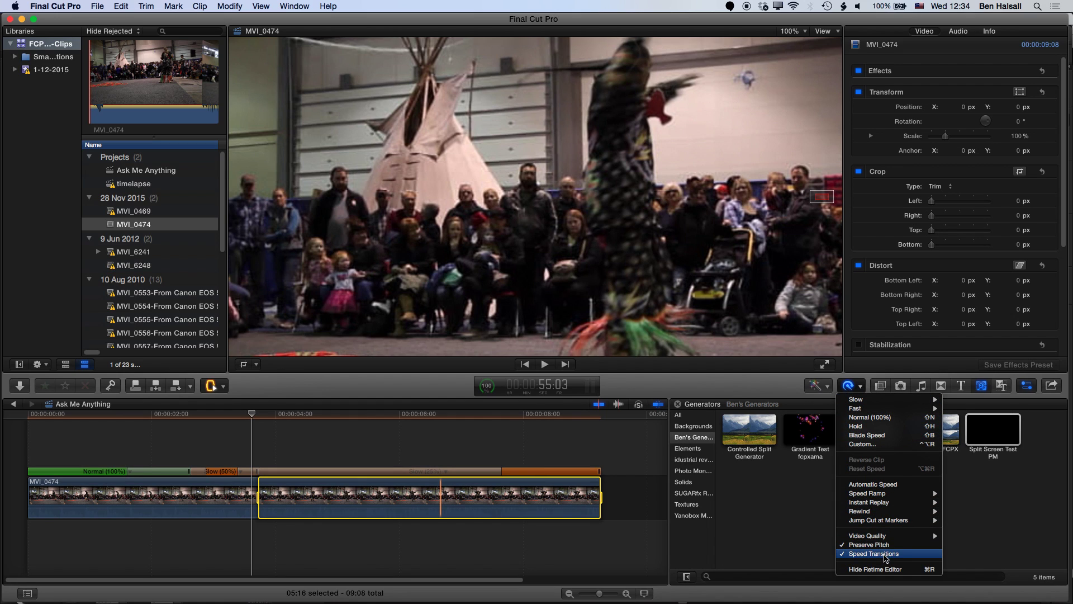
left_click(248, 416)
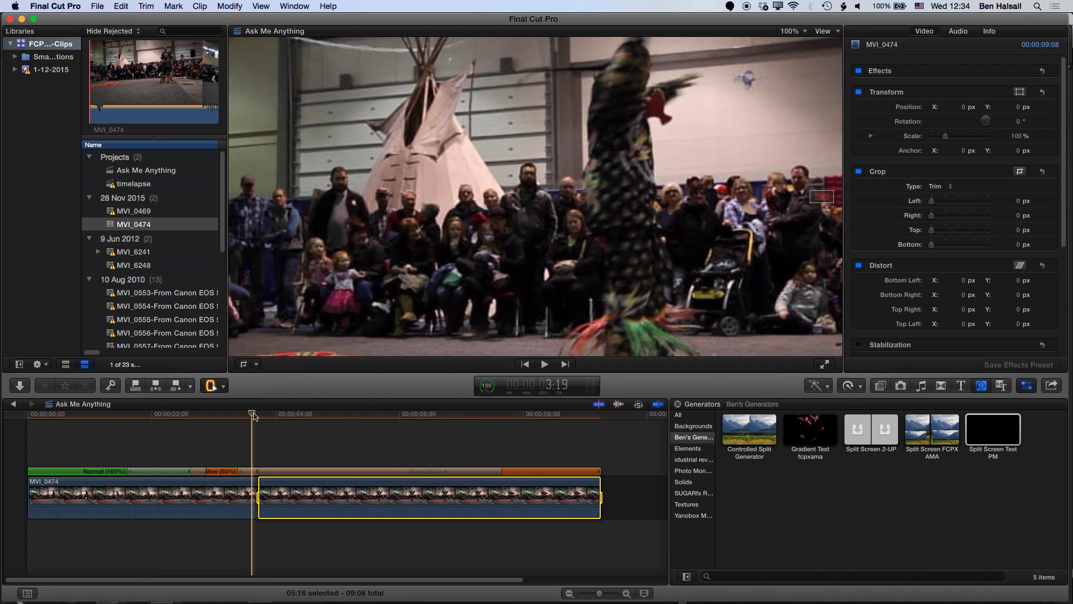
left_click(199, 416)
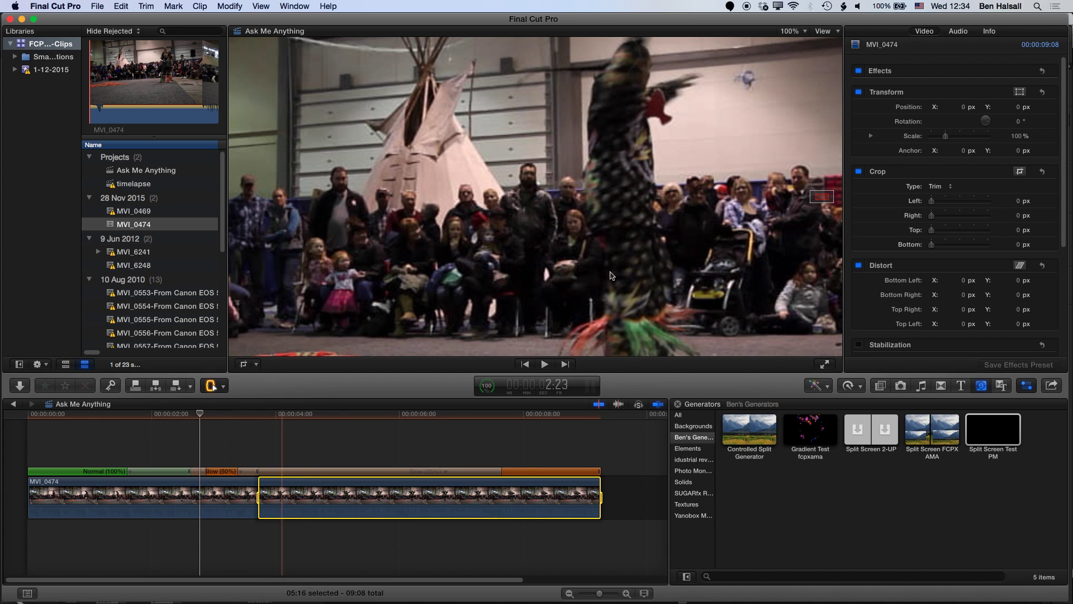
key("End")
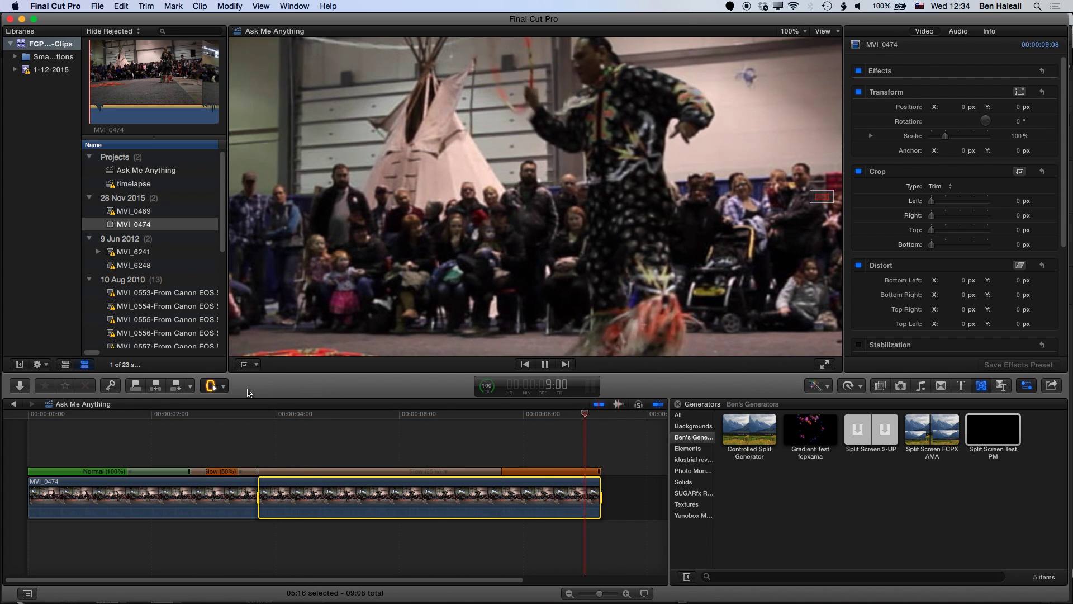
Play and scrub through the slowed 25% section, then bring up the Retime menu
left_click(259, 415)
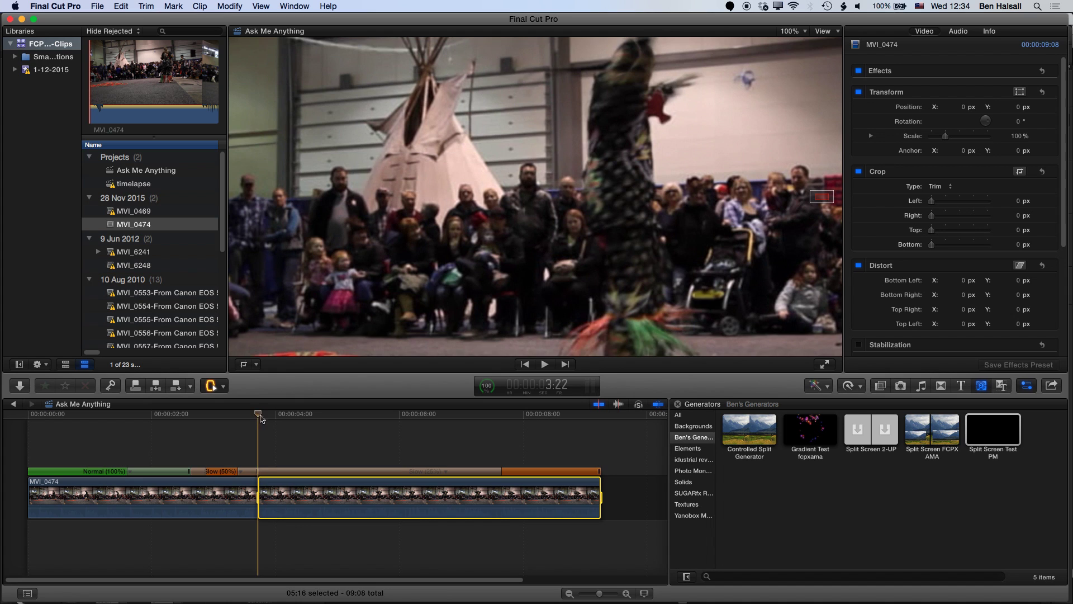
key("space")
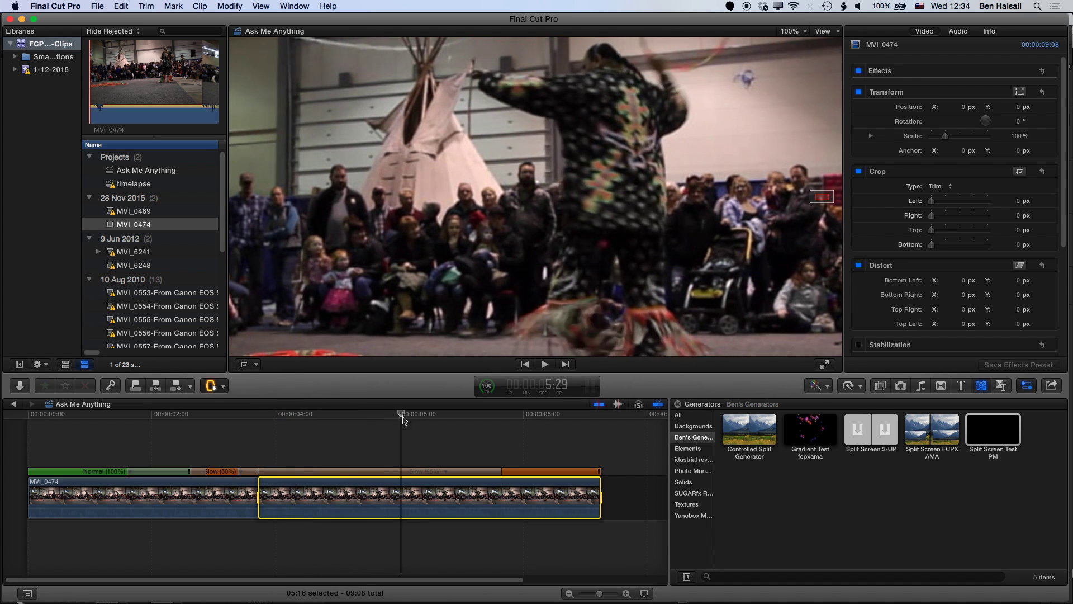
left_click_drag(402, 422, 500, 428)
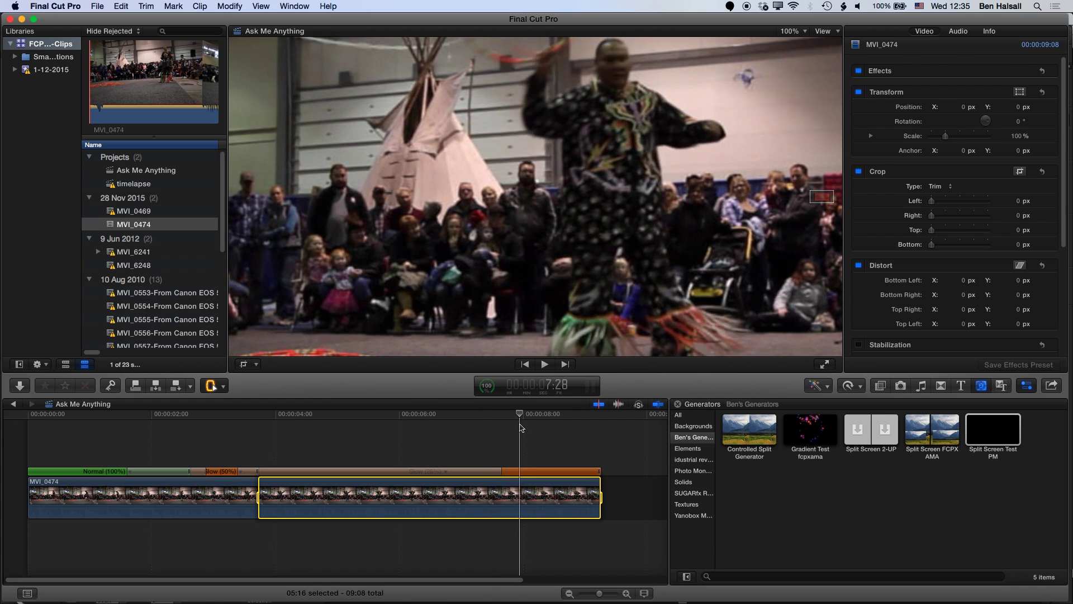
key("space")
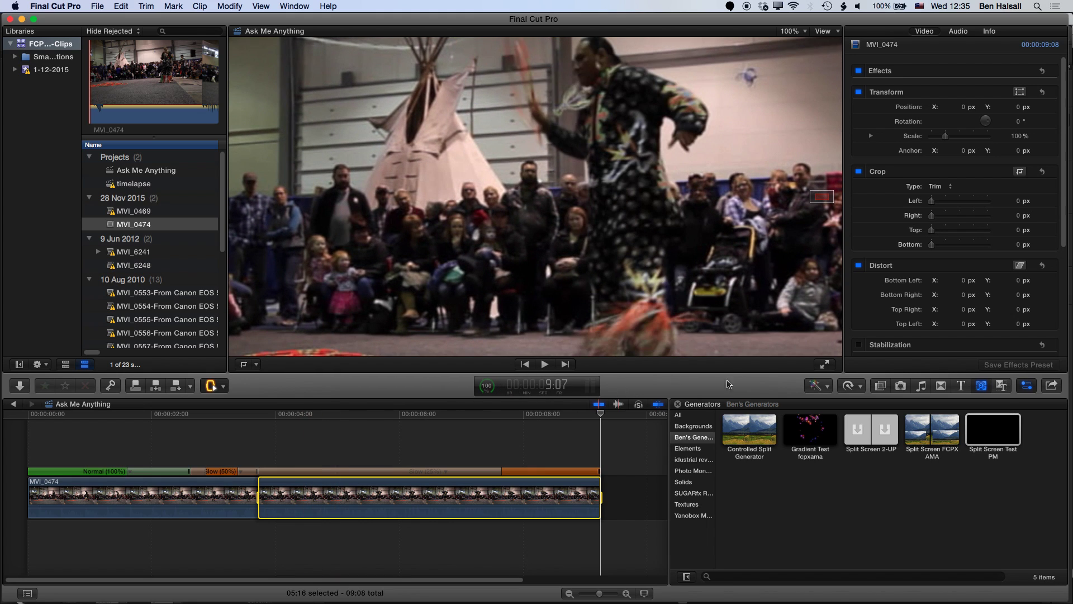
left_click(863, 387)
mouse_move(861, 399)
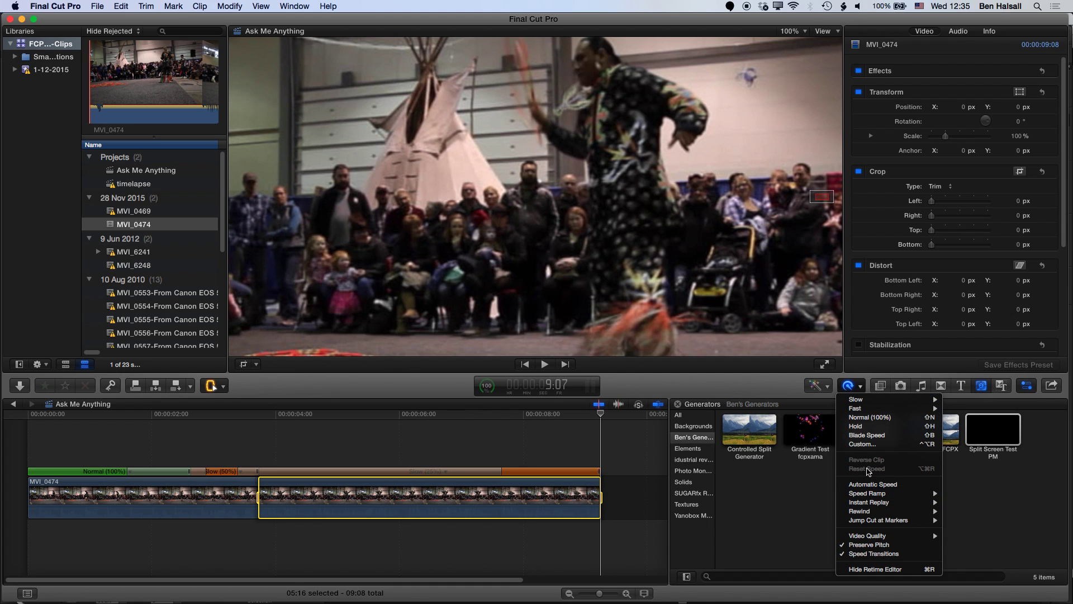
Inspect the closing range's Custom Speed by Duration and Rate, keeping it at 25%
left_click(873, 445)
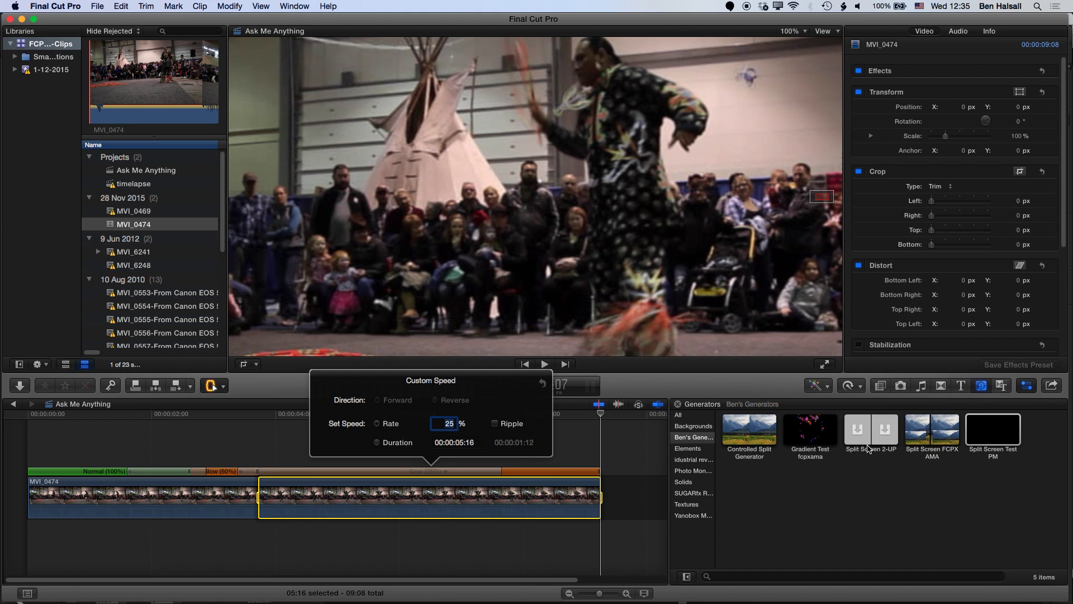
left_click(376, 443)
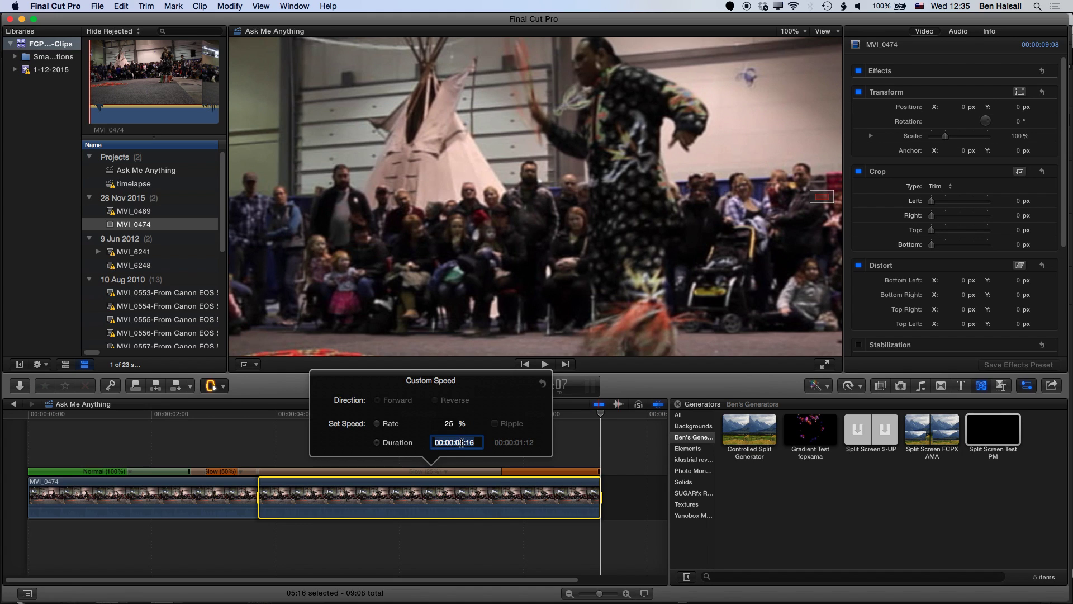
left_click(379, 427)
left_click(442, 425)
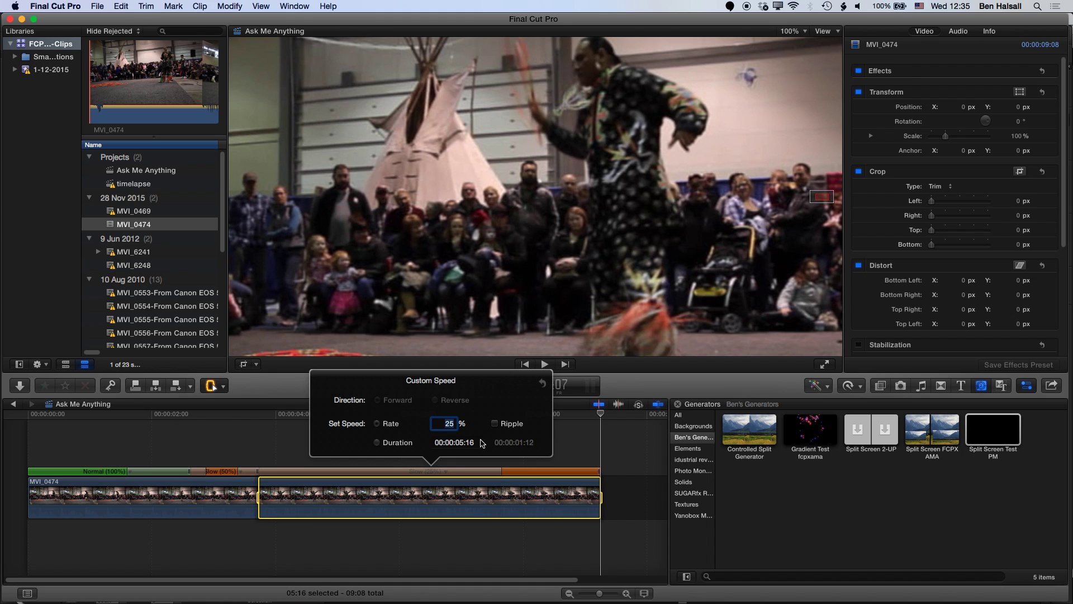
key("Return")
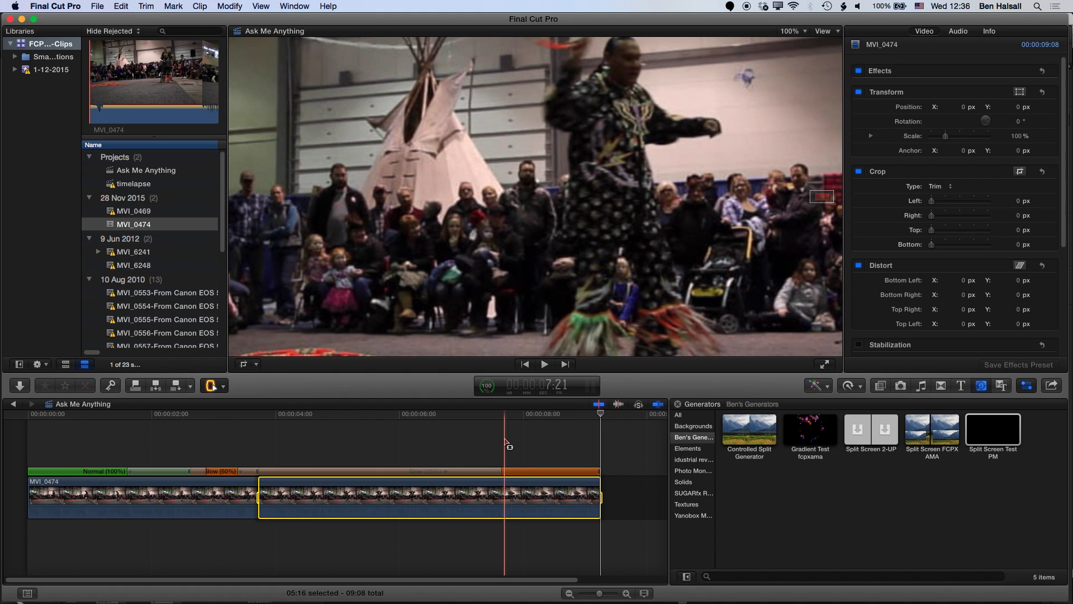